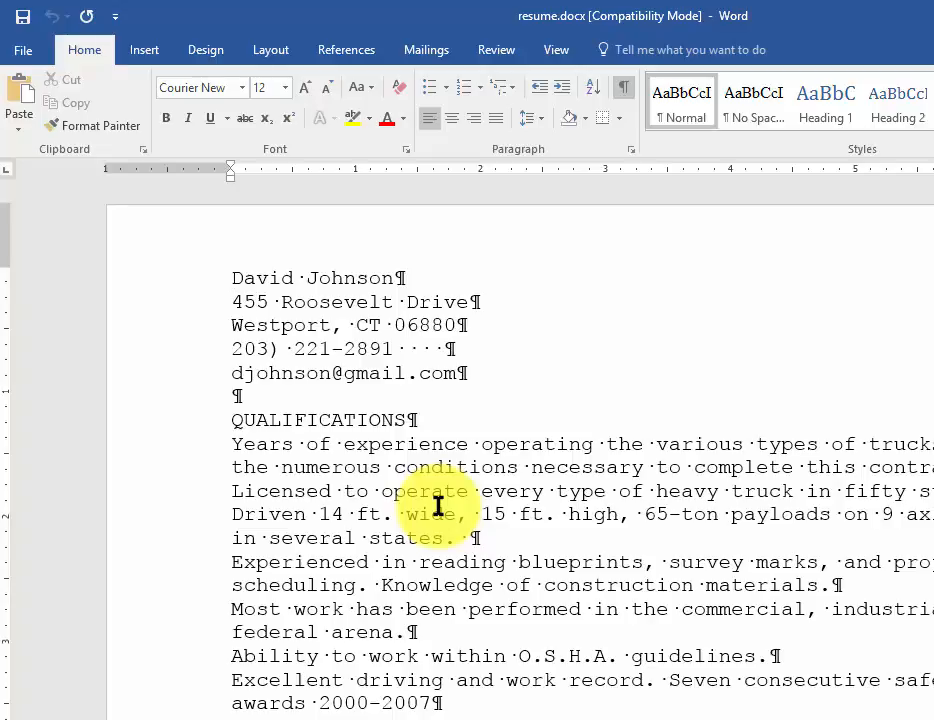
Step: Change the whole resume's font to Arial and add the missing opening parenthesis before the phone number's area code
key(ctrl+a)
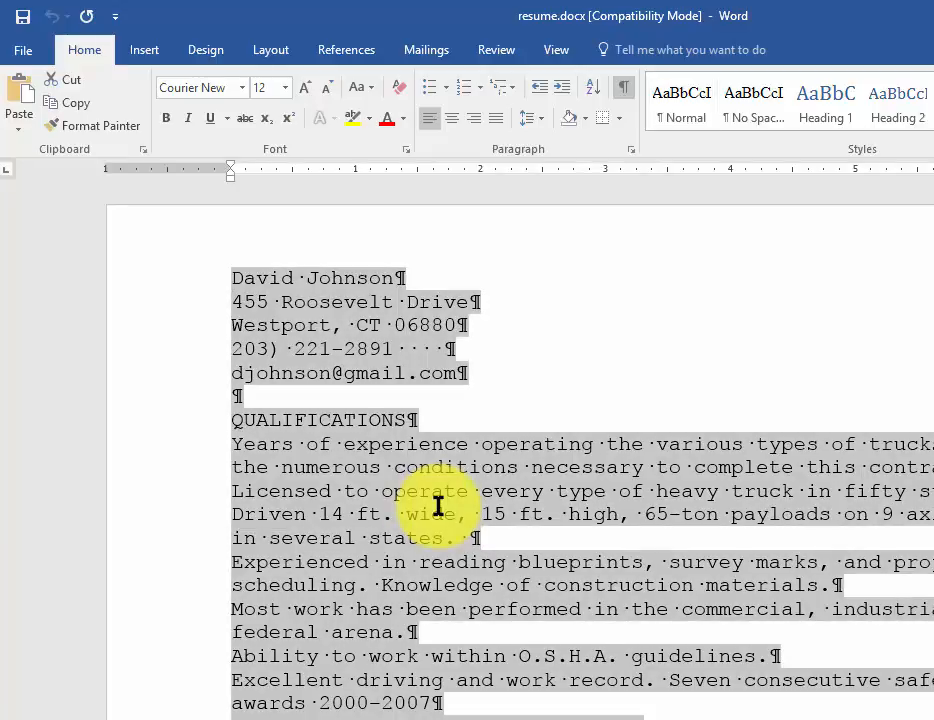
click(242, 88)
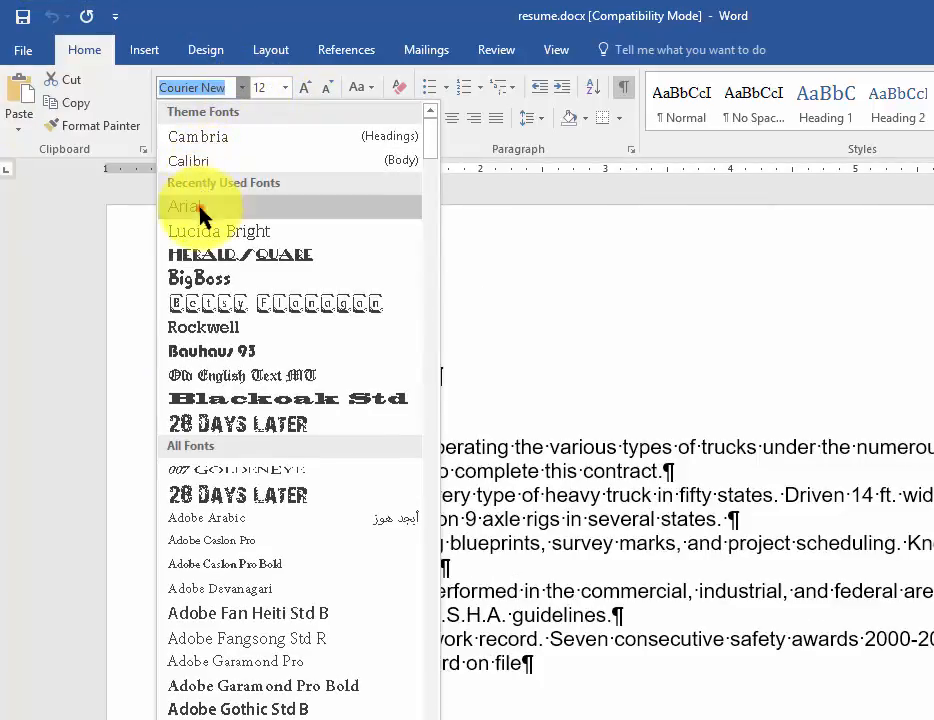
click(202, 206)
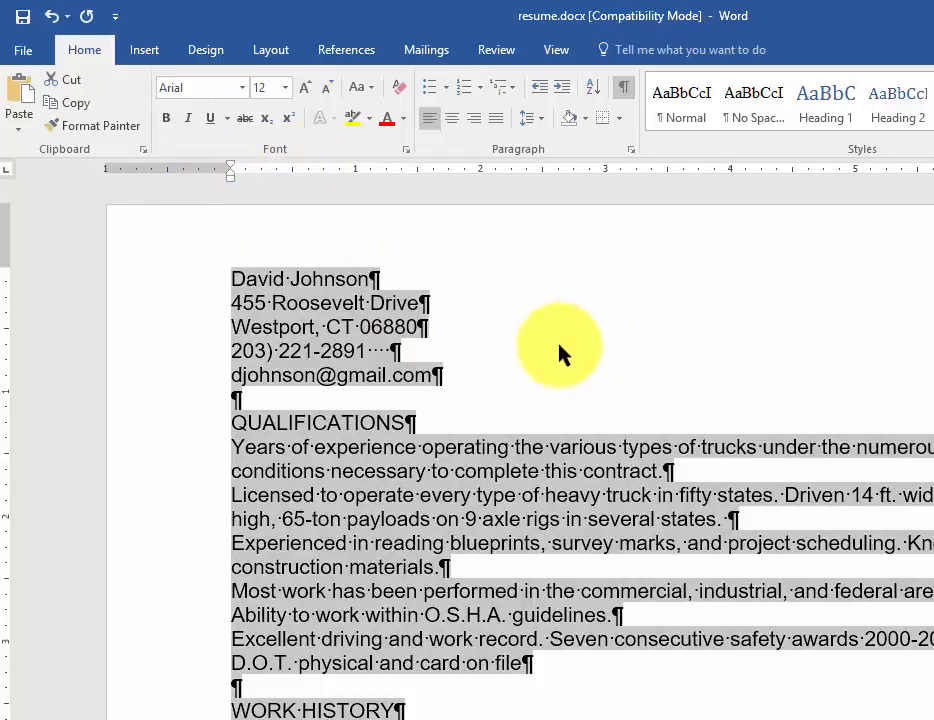
click(244, 350)
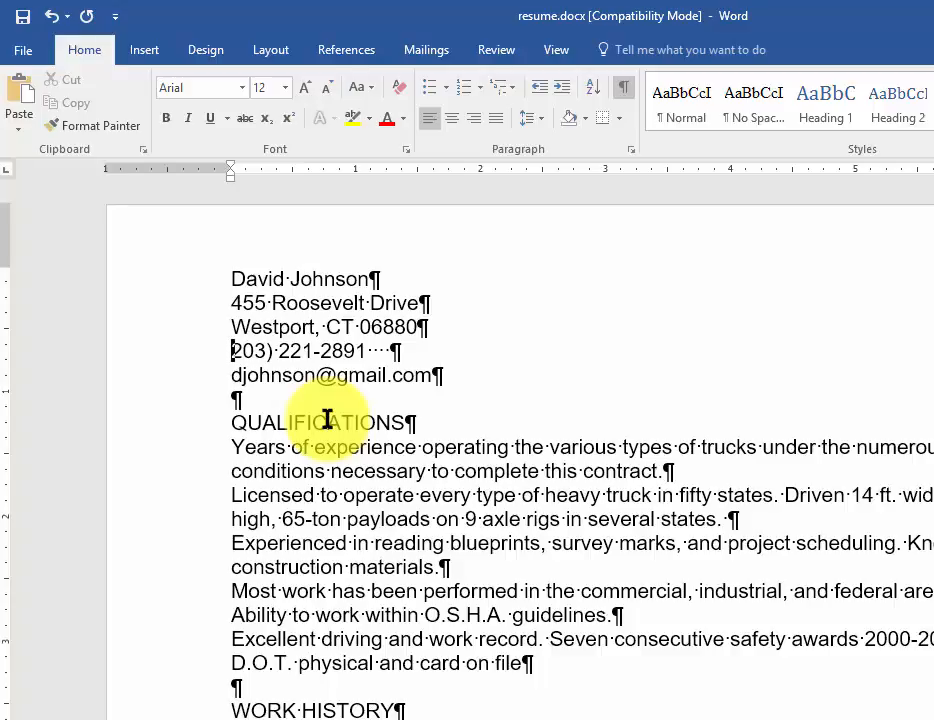
text(()
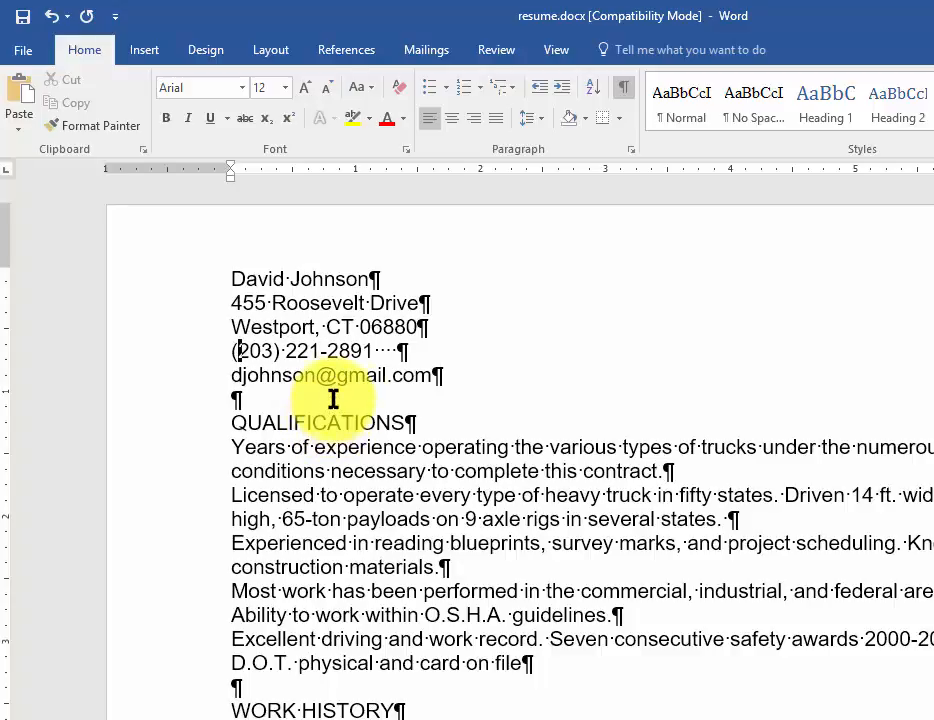
Step: Center the five contact lines at the start of the resume and make them bold at 14 pt
click(219, 278)
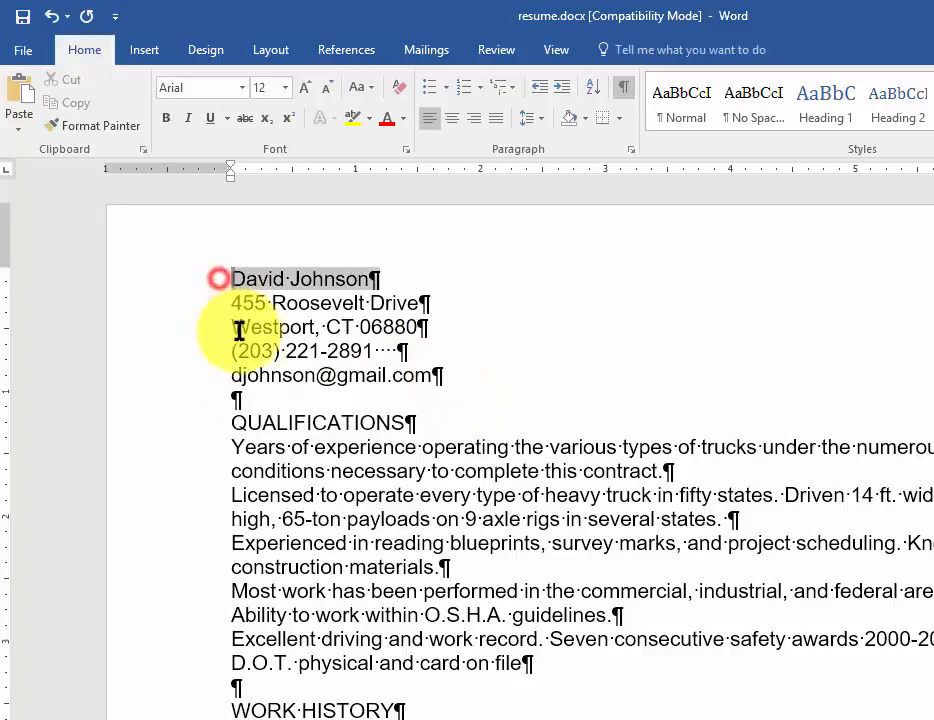
drag(239, 331, 423, 375)
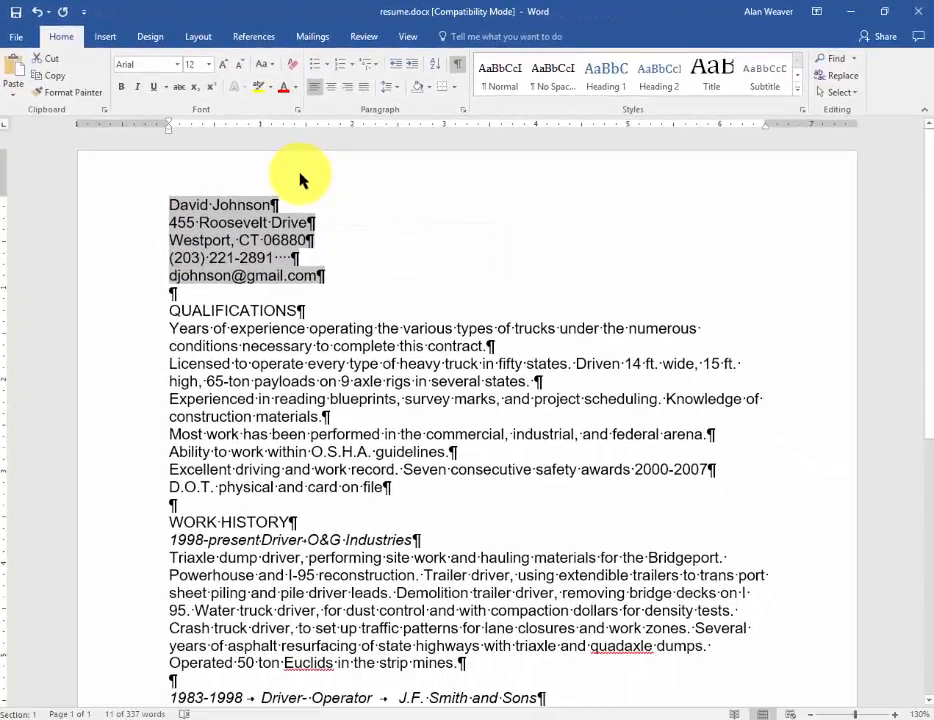
key(ctrl+e)
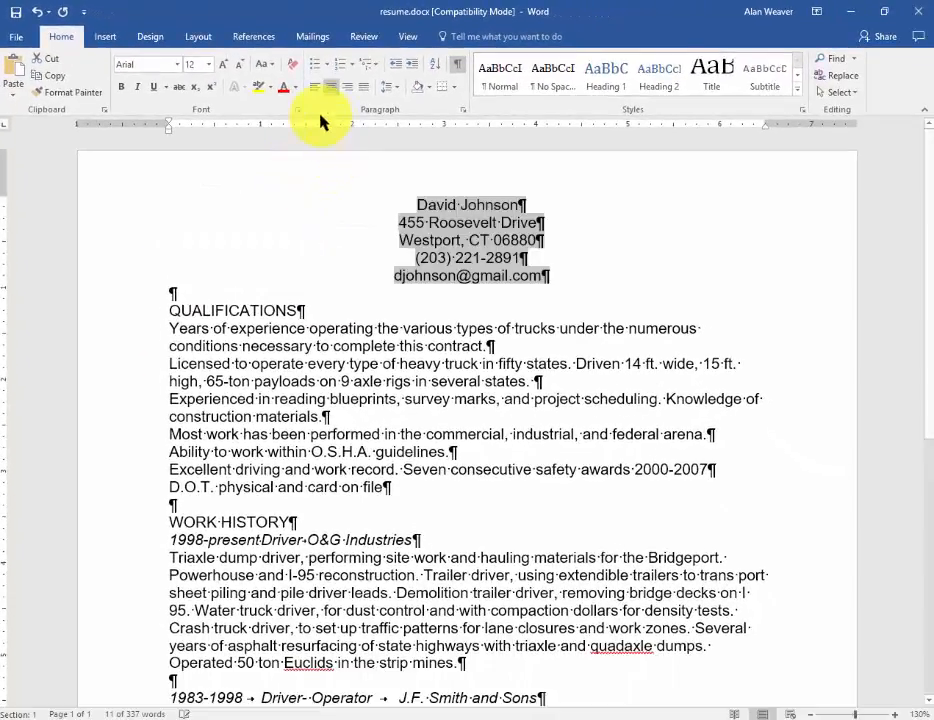
click(121, 87)
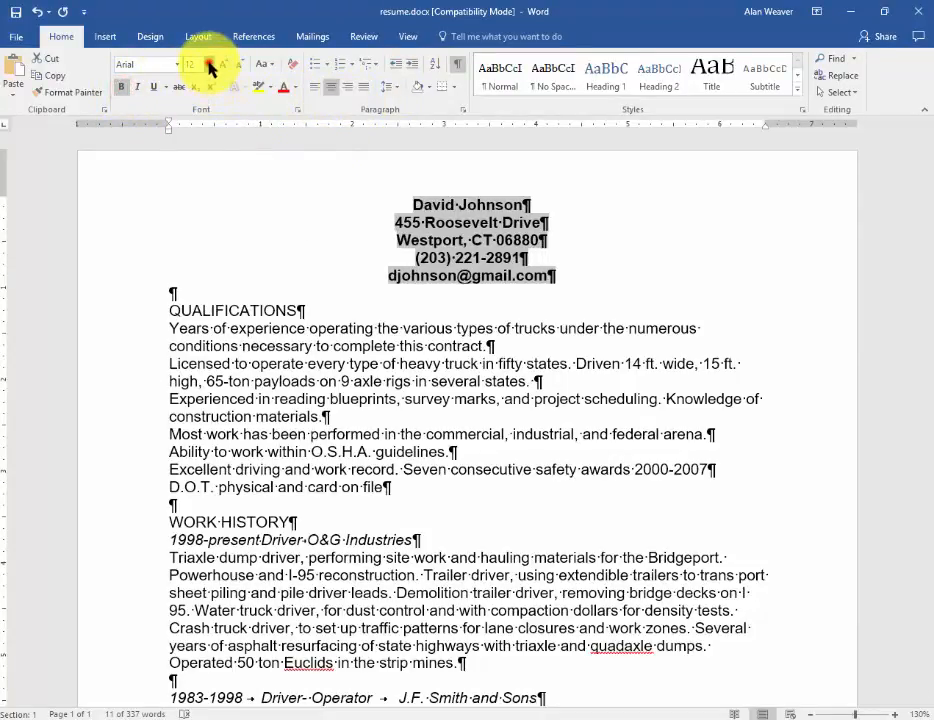
click(209, 65)
click(194, 150)
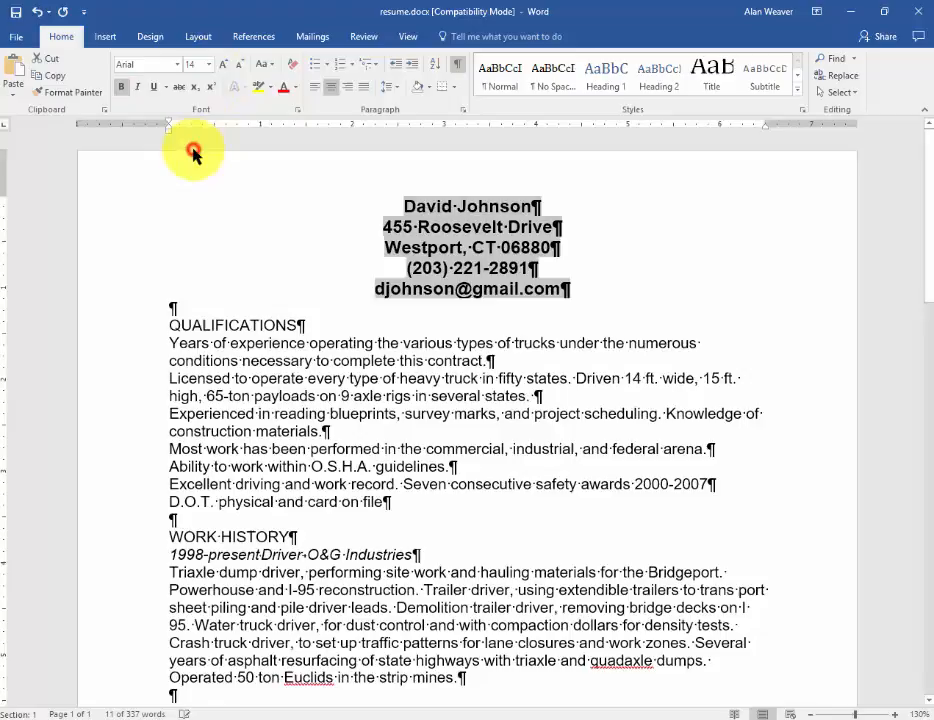
click(390, 396)
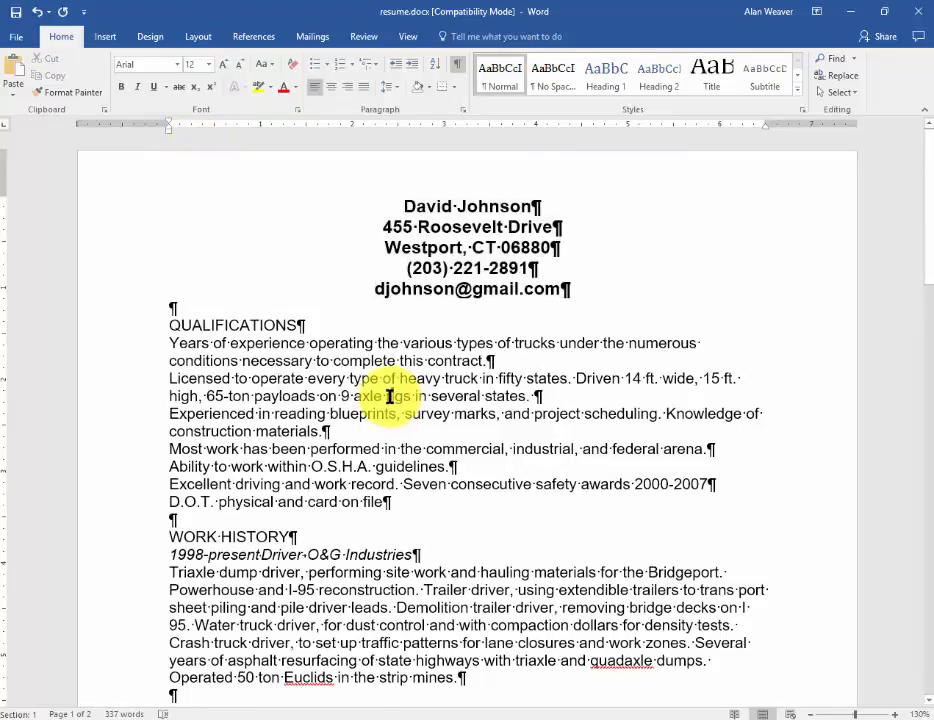
Step: Bold and underline the QUALIFICATIONS, WORK HISTORY and EDUCATION headings together
click(89, 333)
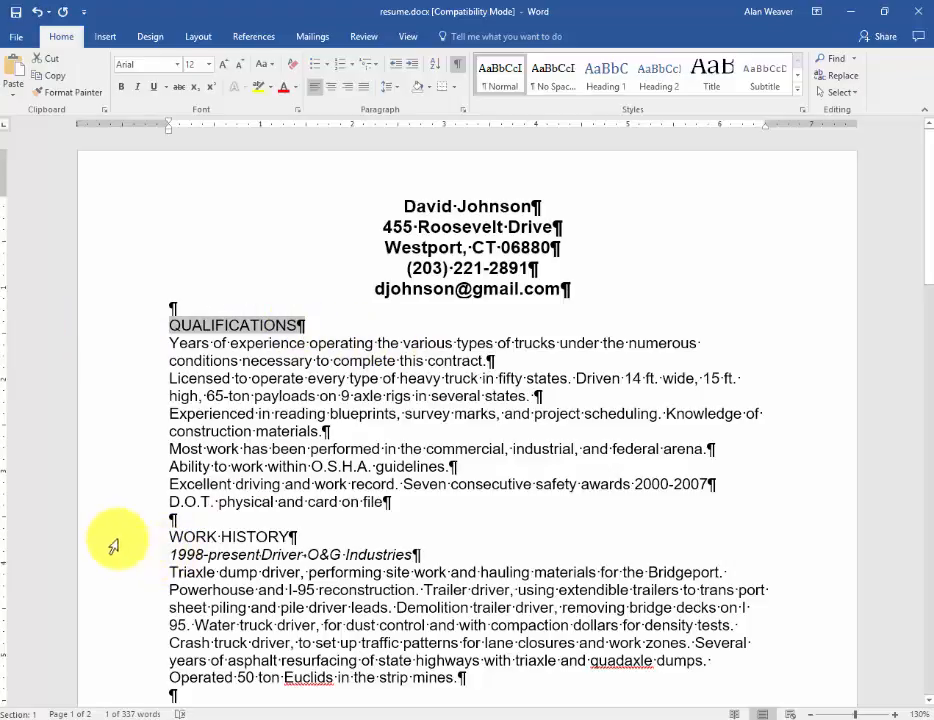
click(218, 395)
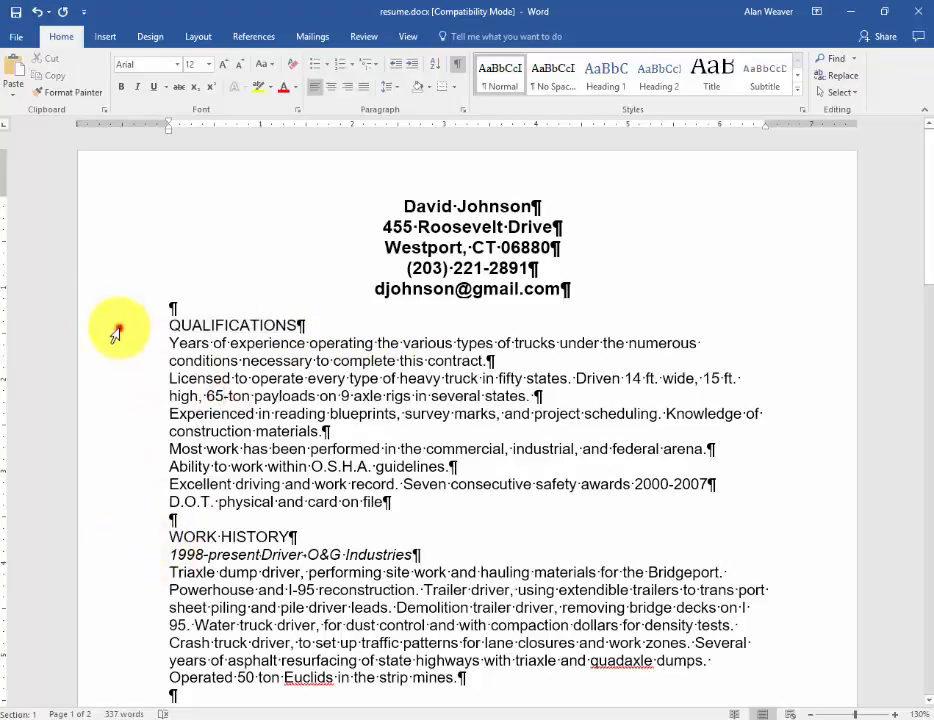
click(115, 328)
ctrl+click(115, 540)
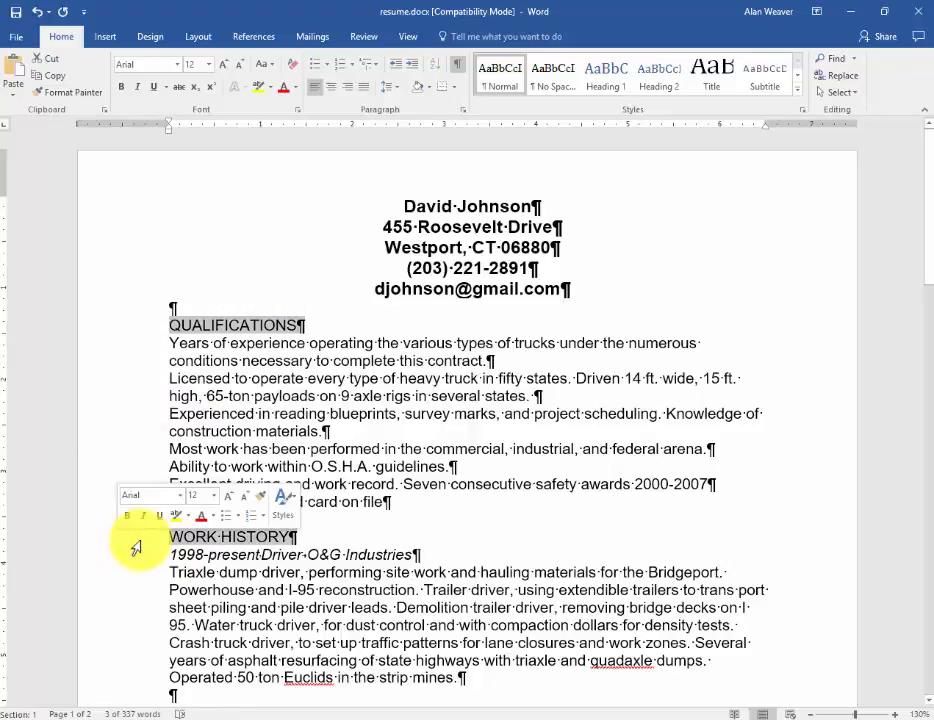
scroll(137, 547, down, 5)
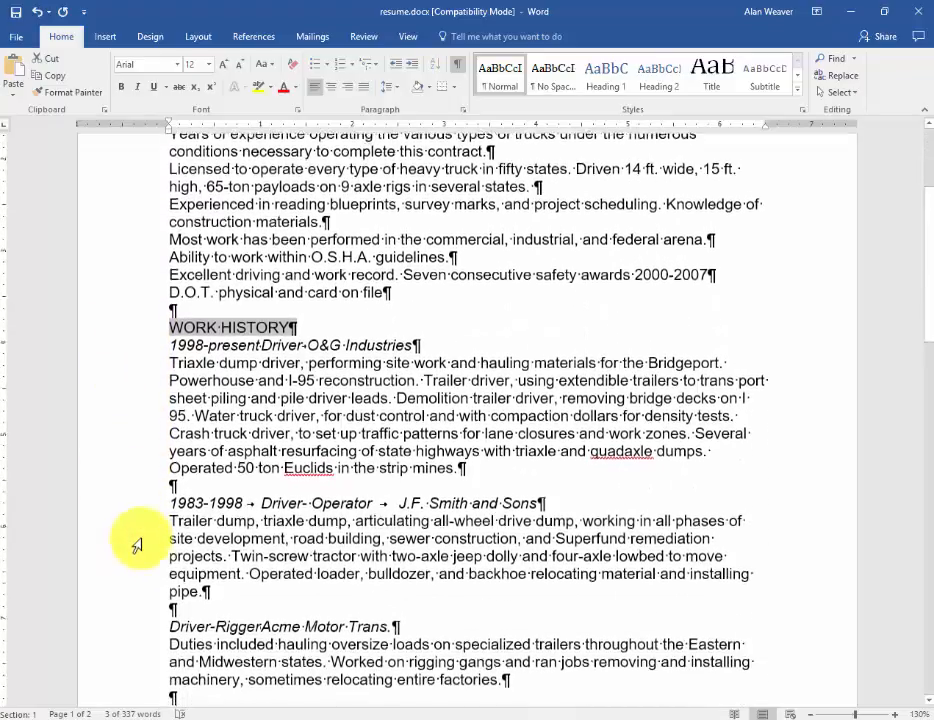
scroll(137, 545, down, 6)
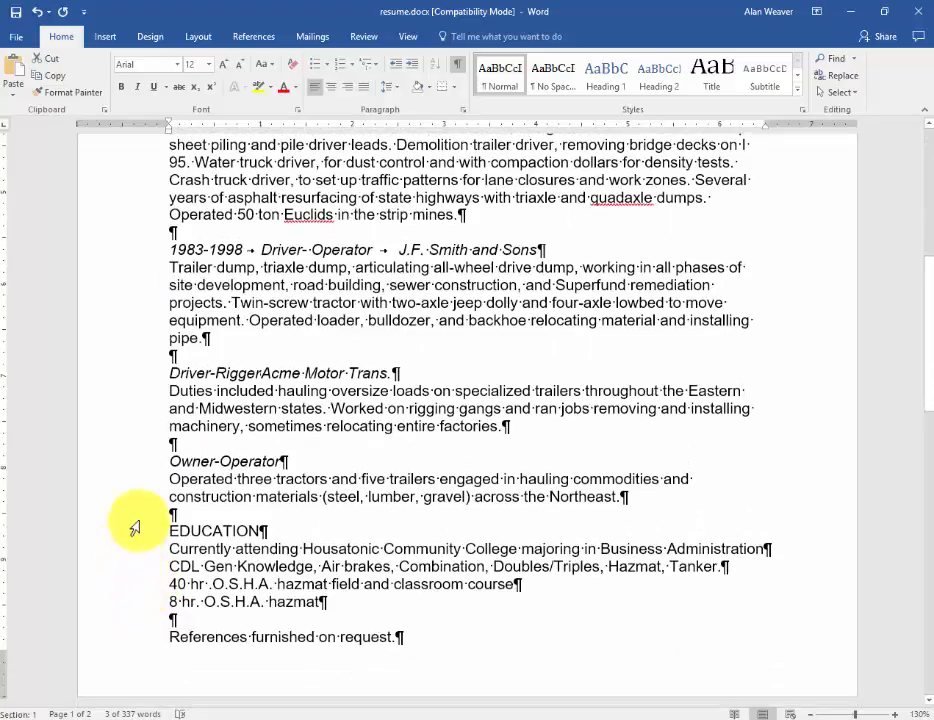
click(129, 535)
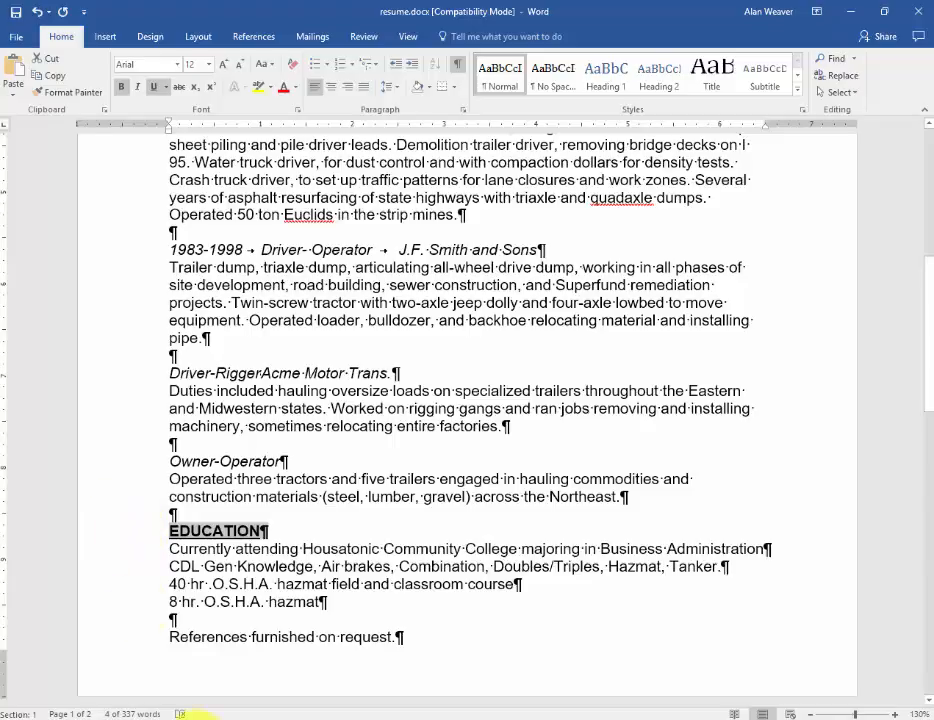
Step: Delete the closing line "References furnished on request."
double_click(309, 640)
triple_click(309, 640)
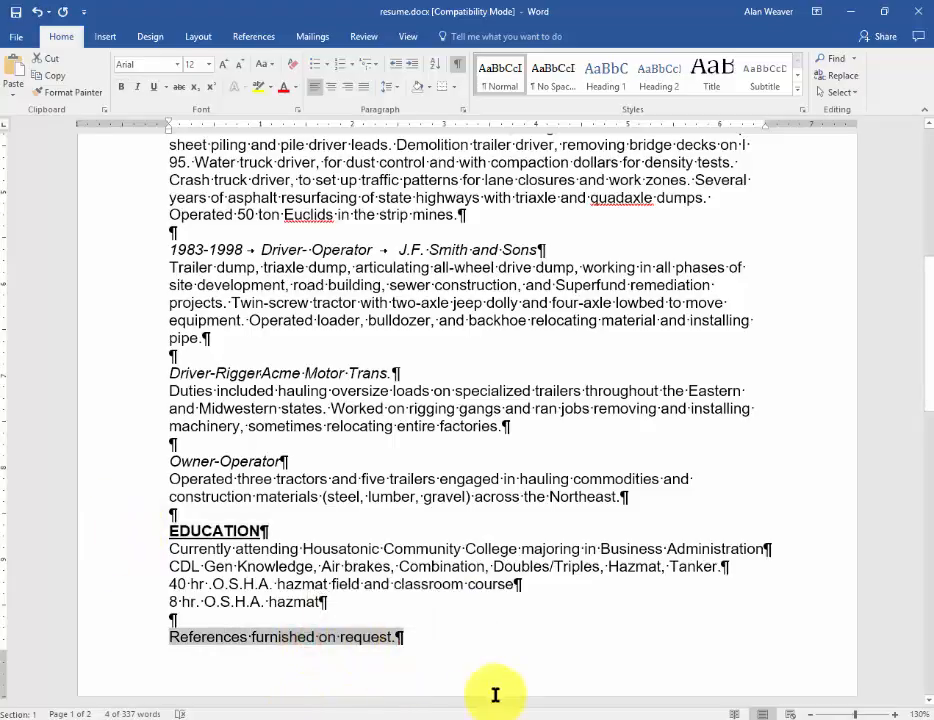
key(Delete)
Step: Apply square bullets to all paragraphs under QUALIFICATIONS and decrease their indent by one level
key(ctrl+Home)
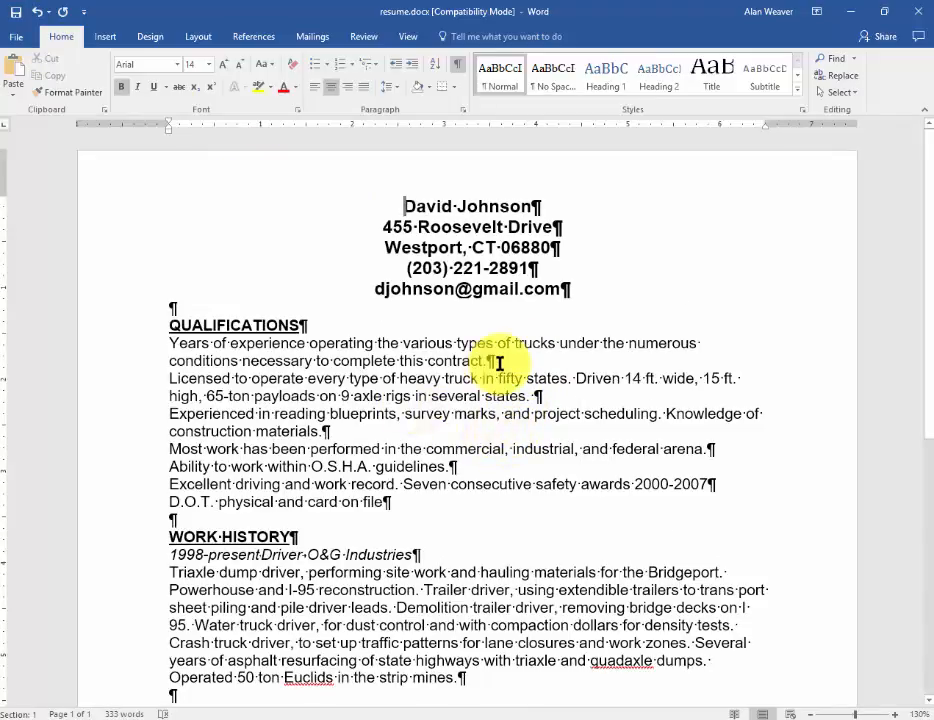
drag(346, 346, 362, 502)
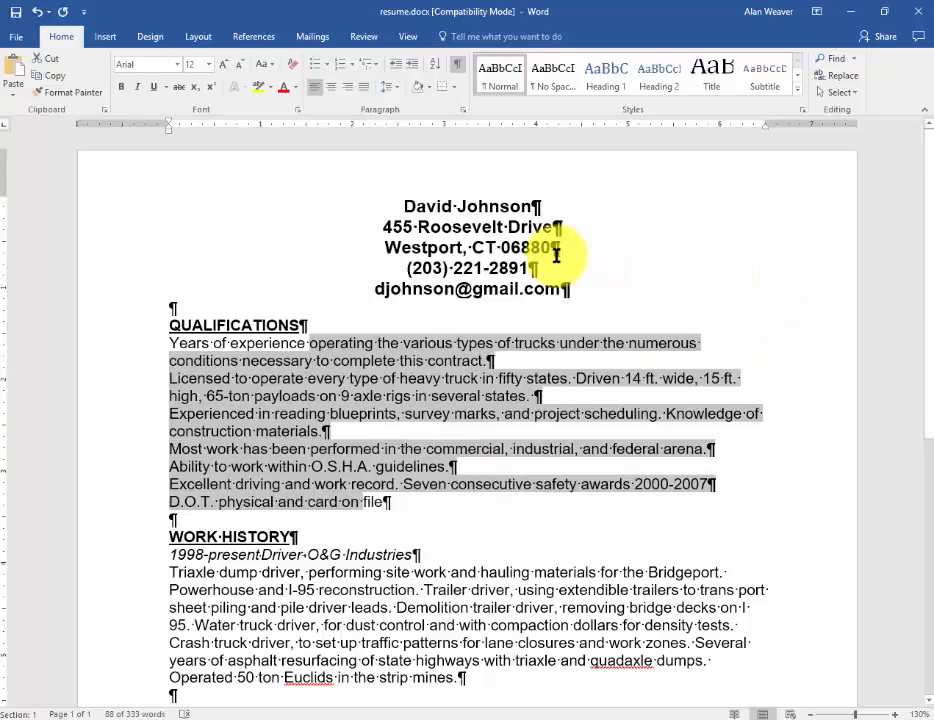
click(327, 65)
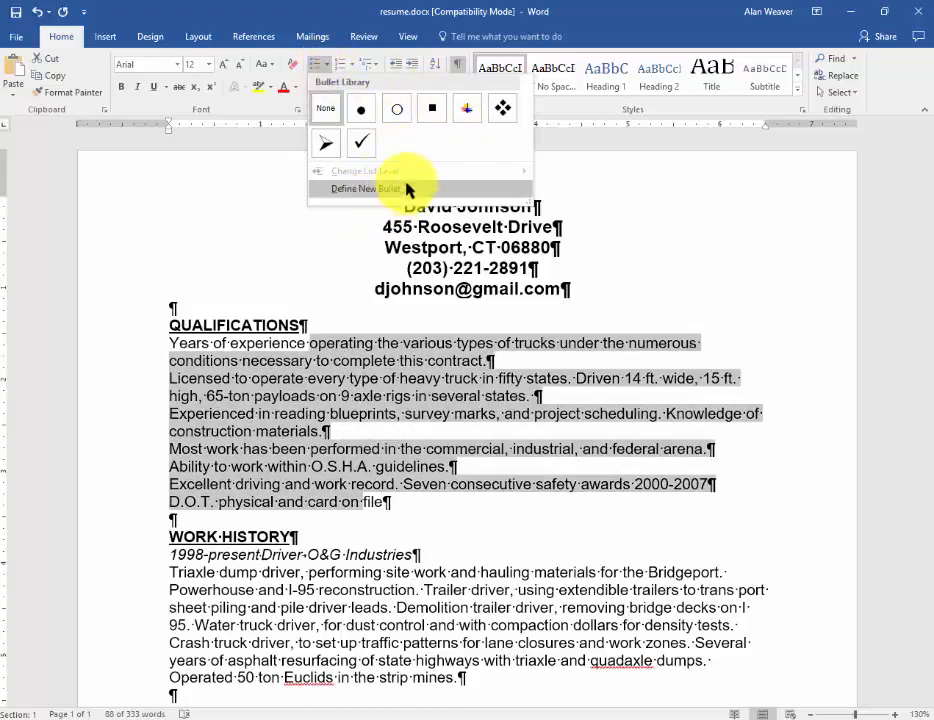
click(433, 113)
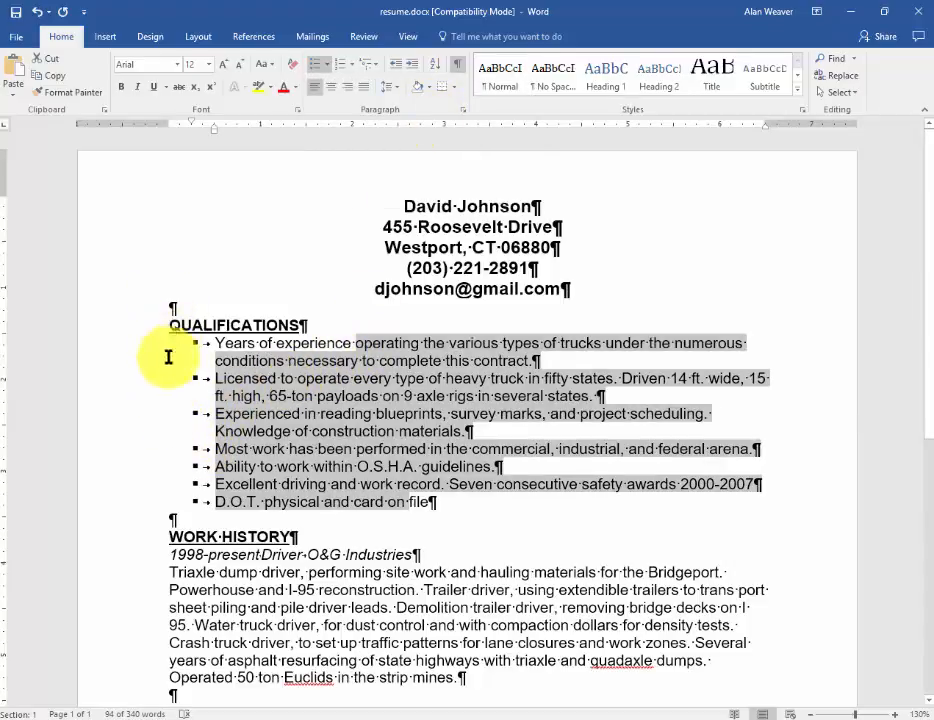
click(393, 67)
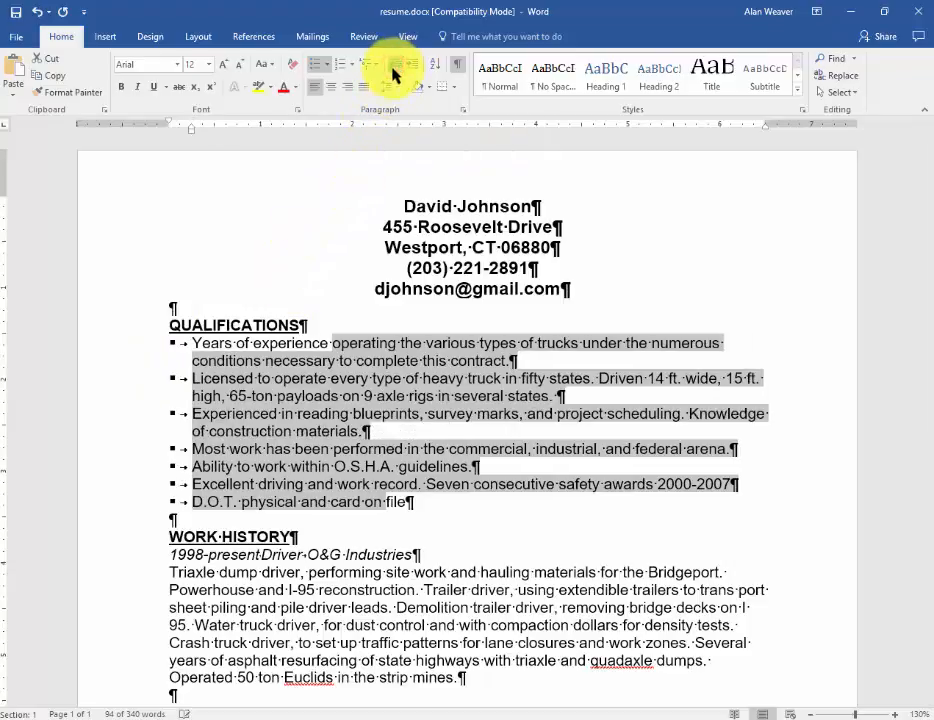
Step: Copy the bullet formatting from a QUALIFICATIONS item onto the job description under 1998-present with Format Painter
click(287, 430)
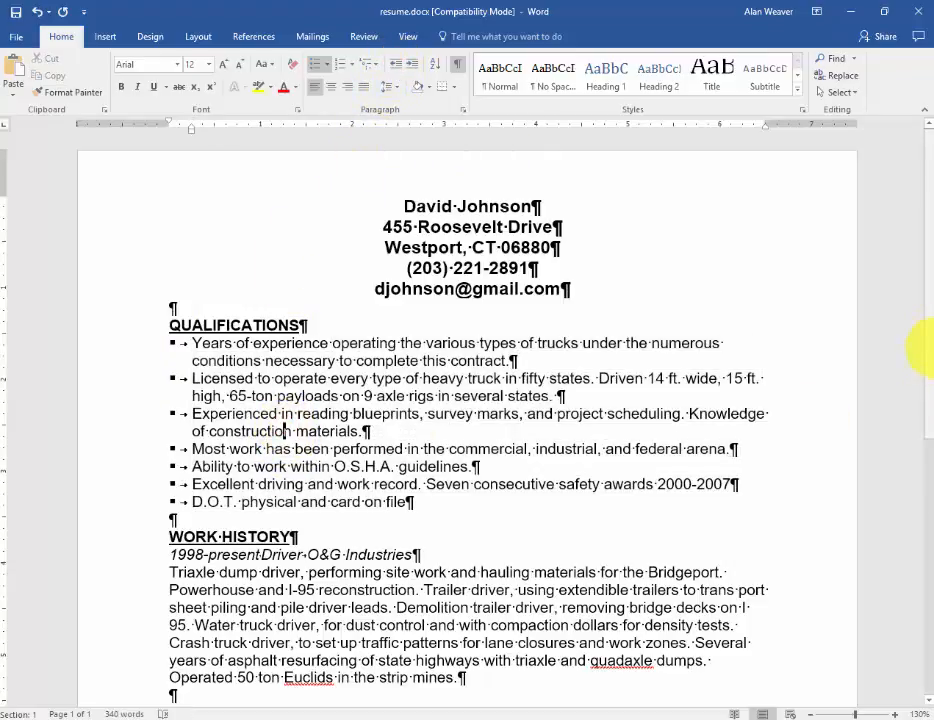
drag(928, 325, 928, 432)
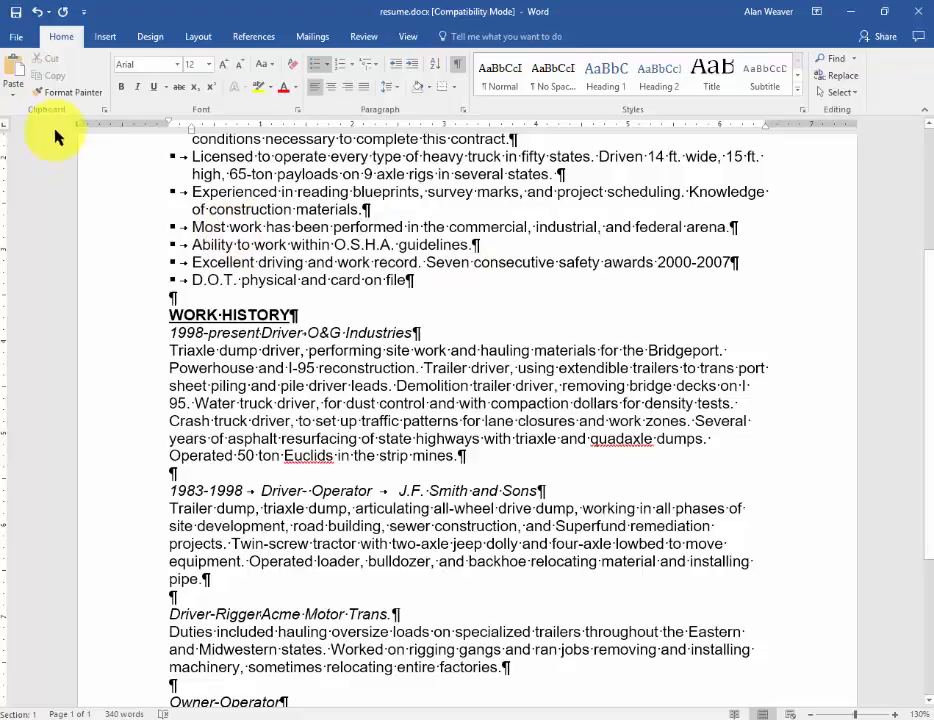
click(70, 92)
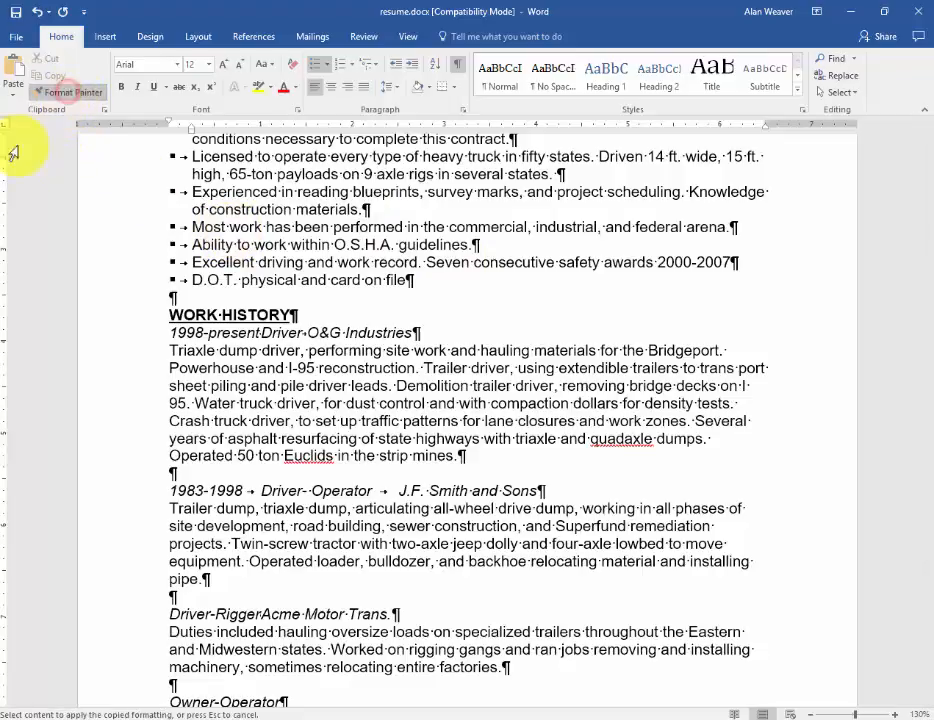
click(354, 385)
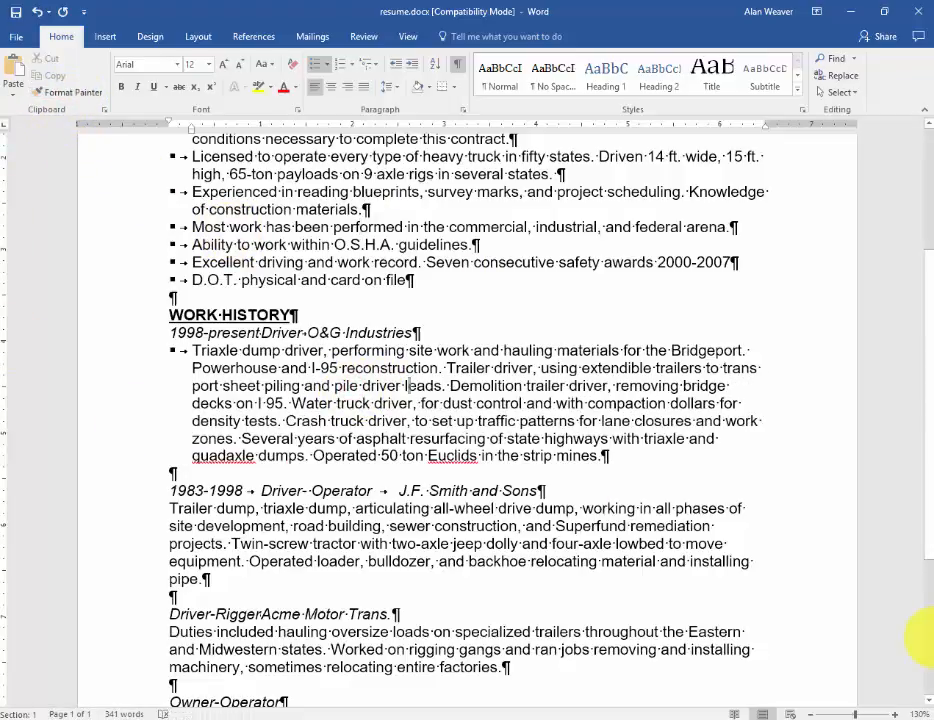
Step: Split the 1998-present description into separate bullets before "Demolition" and "Several", and close the gap in "trans port"
click(450, 386)
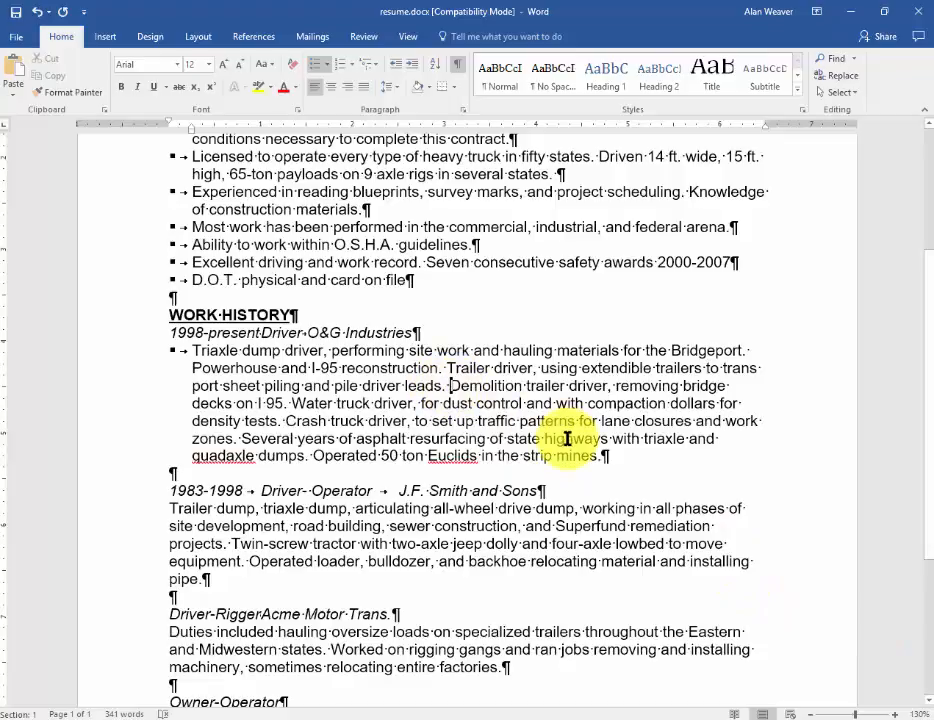
key(Return)
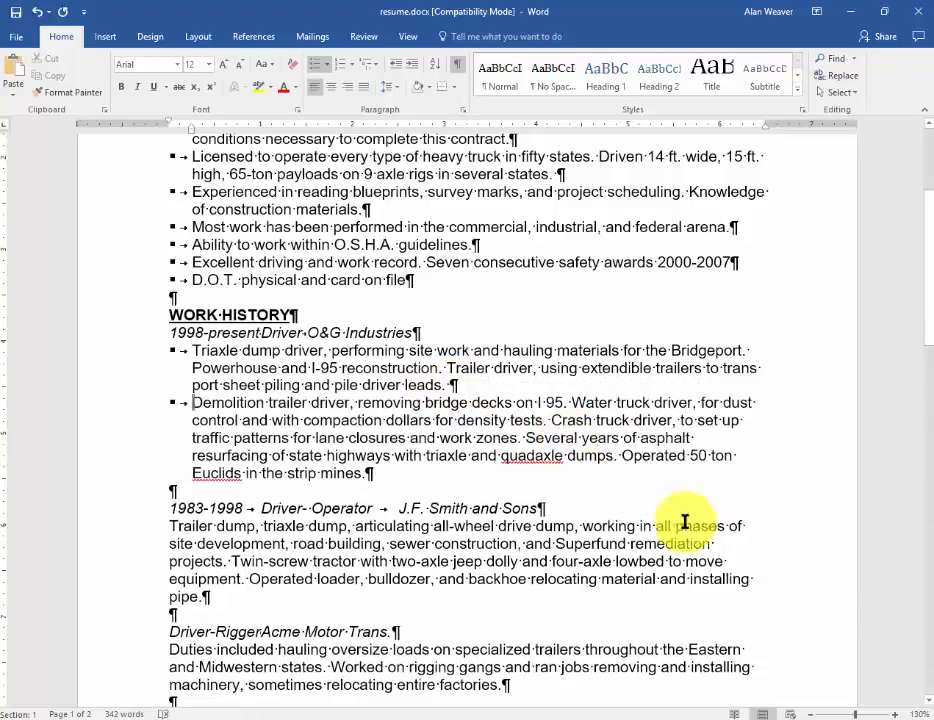
click(533, 438)
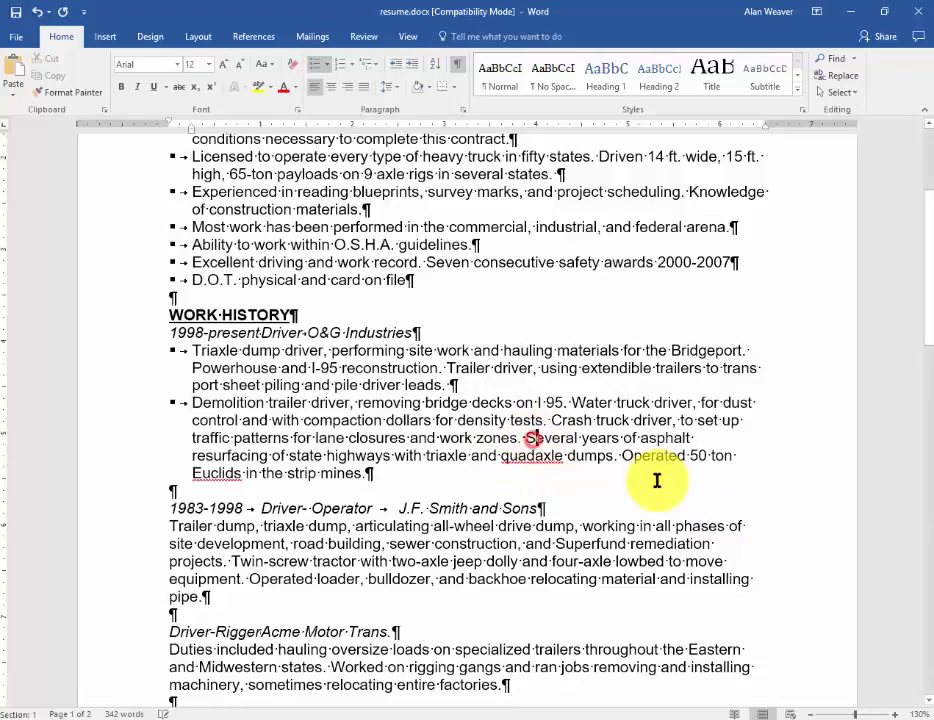
key(Return)
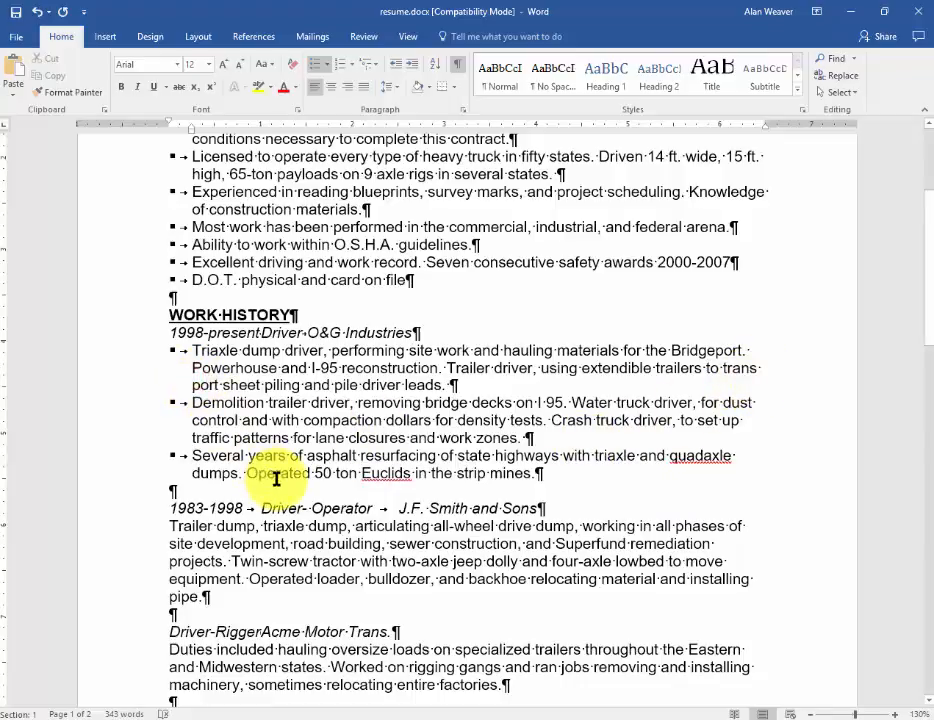
key(BackSpace)
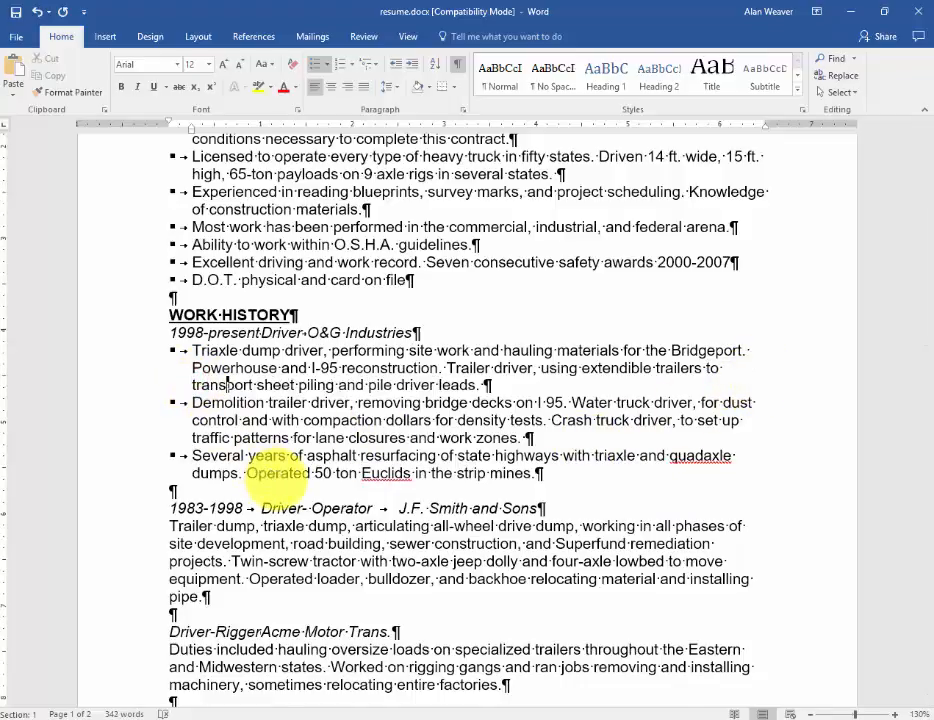
Step: Copy the square-bullet formatting with Format Painter onto the job descriptions under 1983-1998, Driver-Rigger and Owner-Operator
scroll(277, 470, down, 2)
click(338, 340)
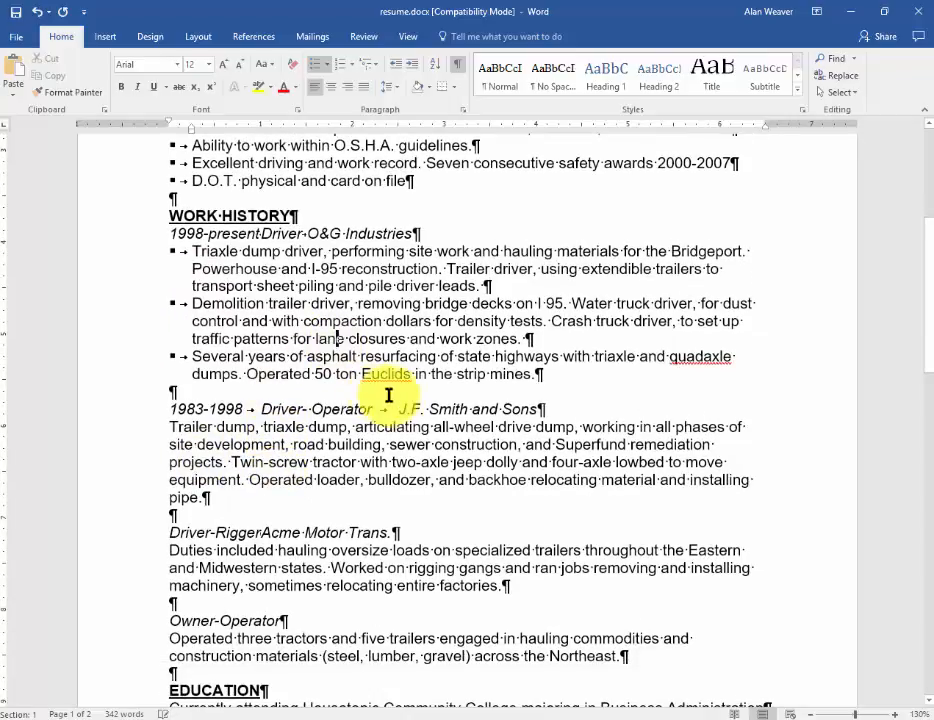
click(64, 93)
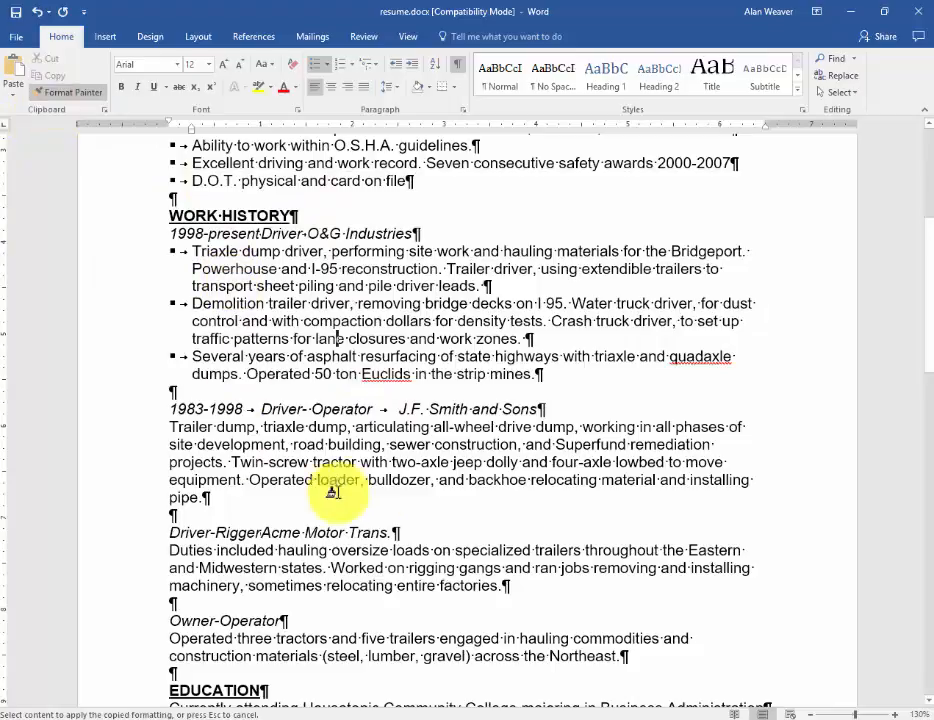
click(352, 444)
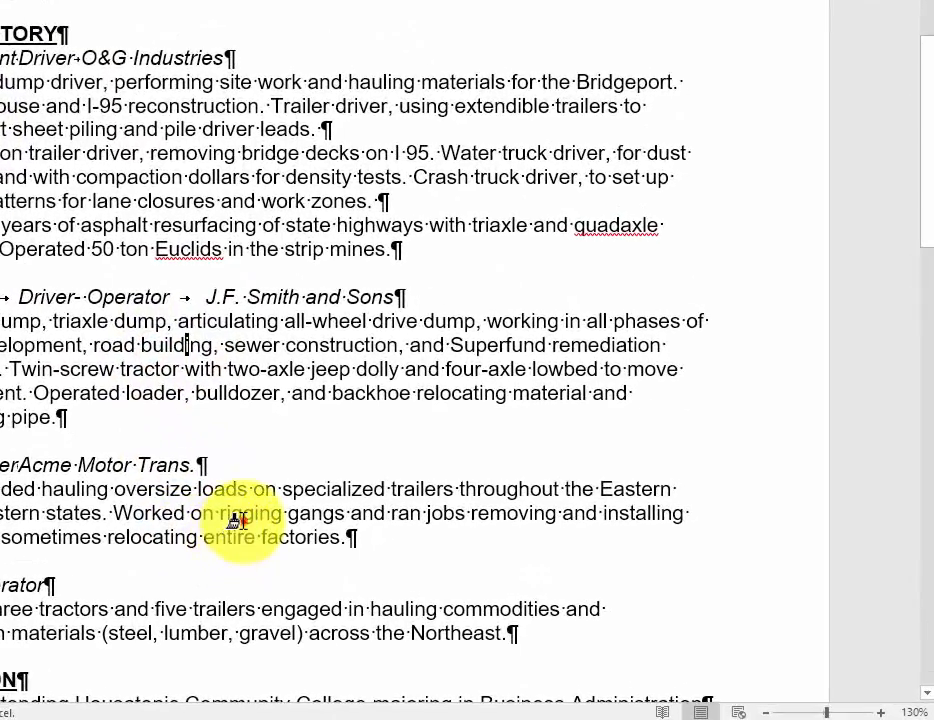
click(240, 519)
click(263, 613)
Step: Apply the copied bullet formatting to all the entries under EDUCATION and stop using Format Painter
scroll(262, 612, down, 5)
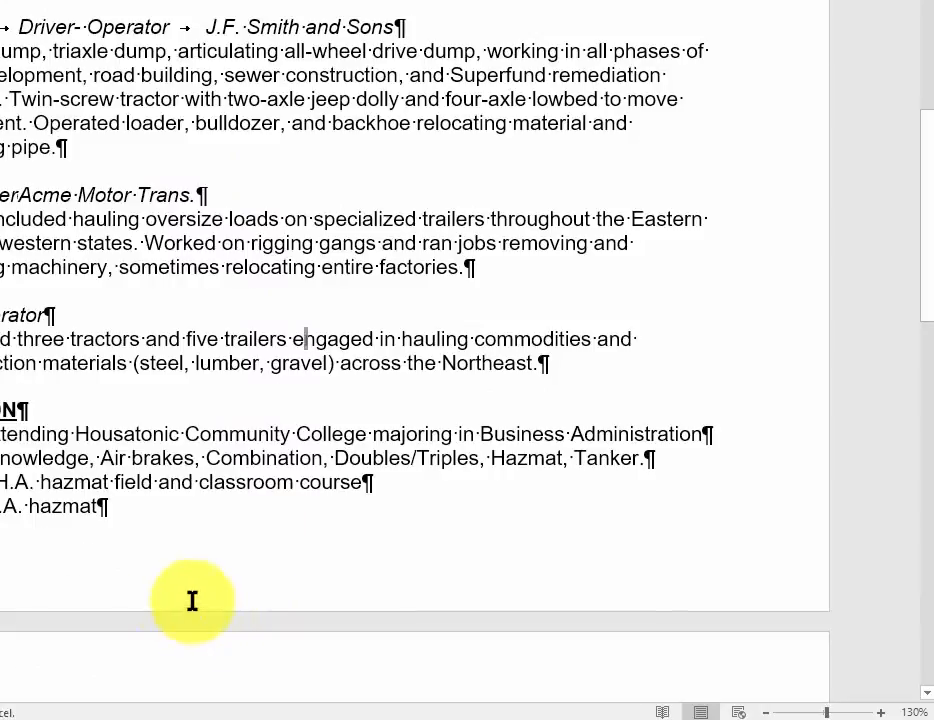
mouse_move(80, 432)
mouse_down()
mouse_move(85, 490)
mouse_move(104, 502)
mouse_up()
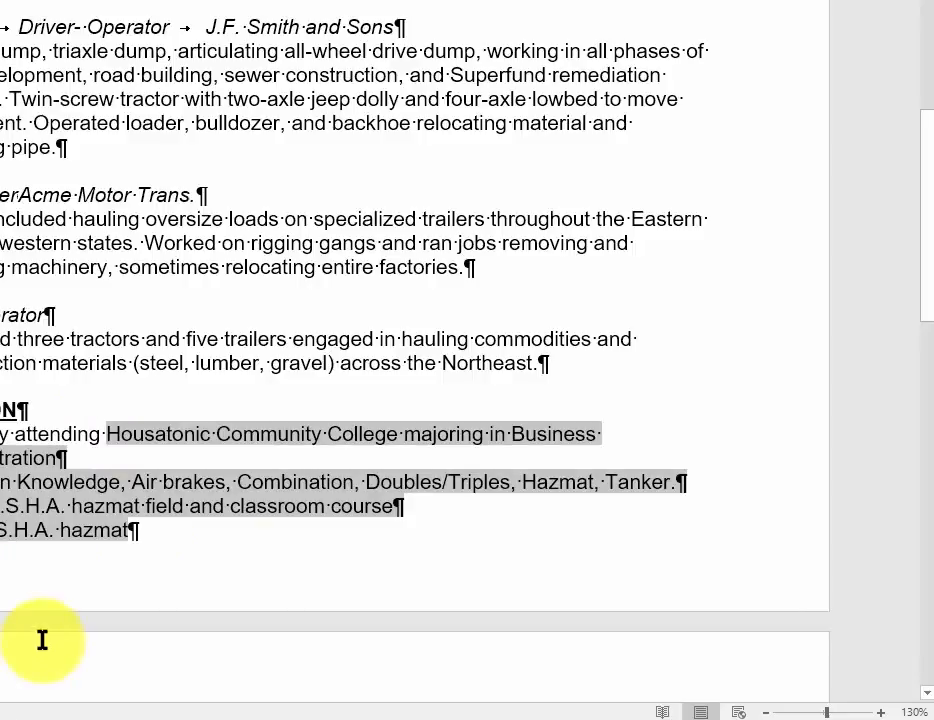
scroll(100, 600, down, 2)
click(181, 386)
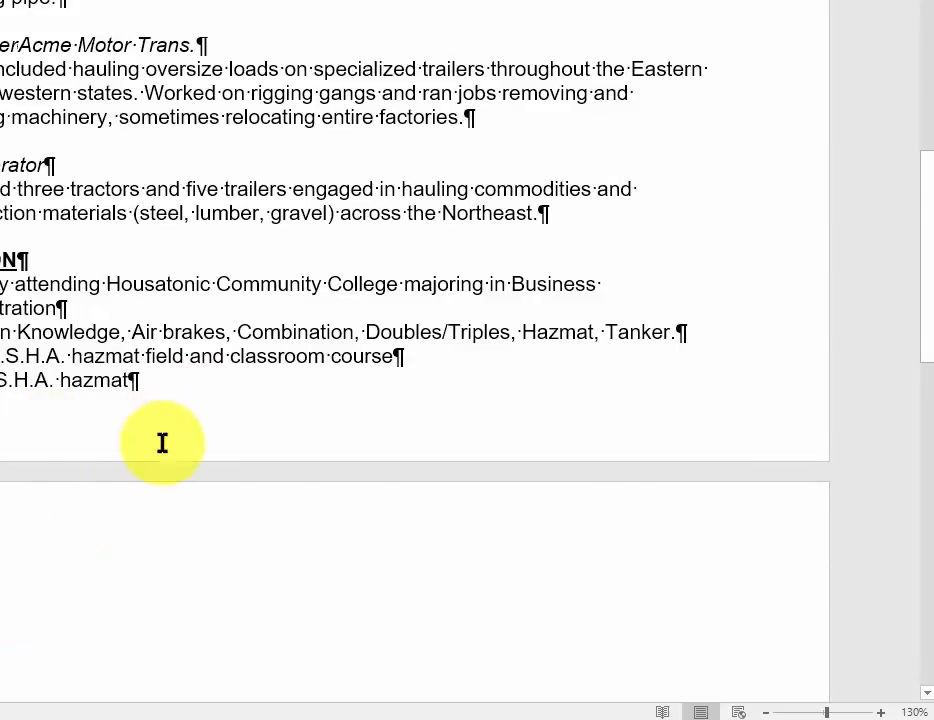
Step: Review the resume's layout with formatting marks hidden, and turn the marks back on
scroll(162, 442, up, 3)
scroll(162, 442, up, 8)
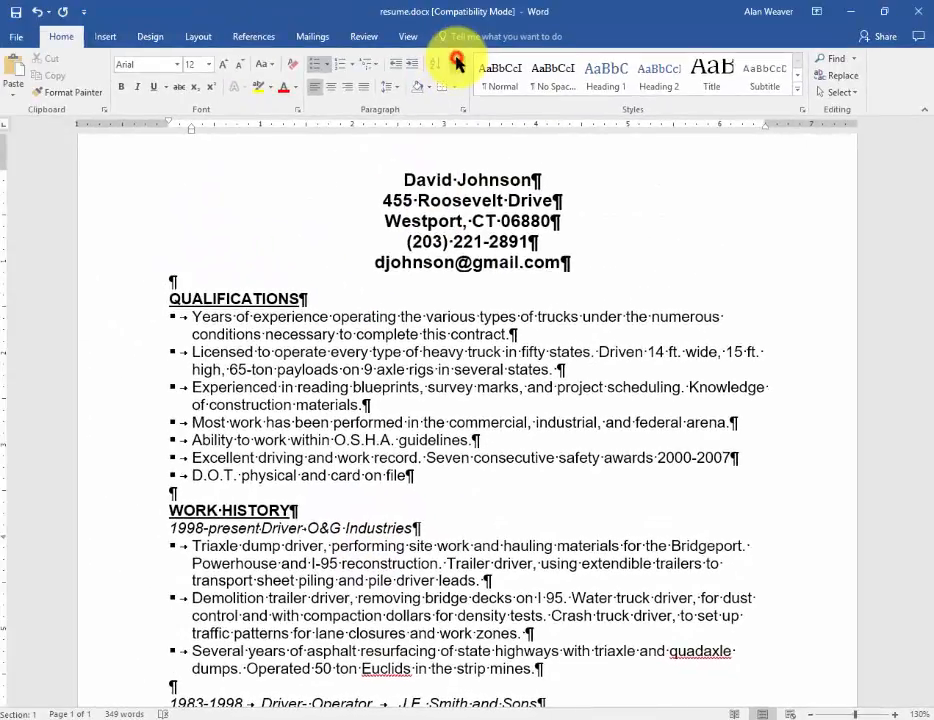
click(412, 8)
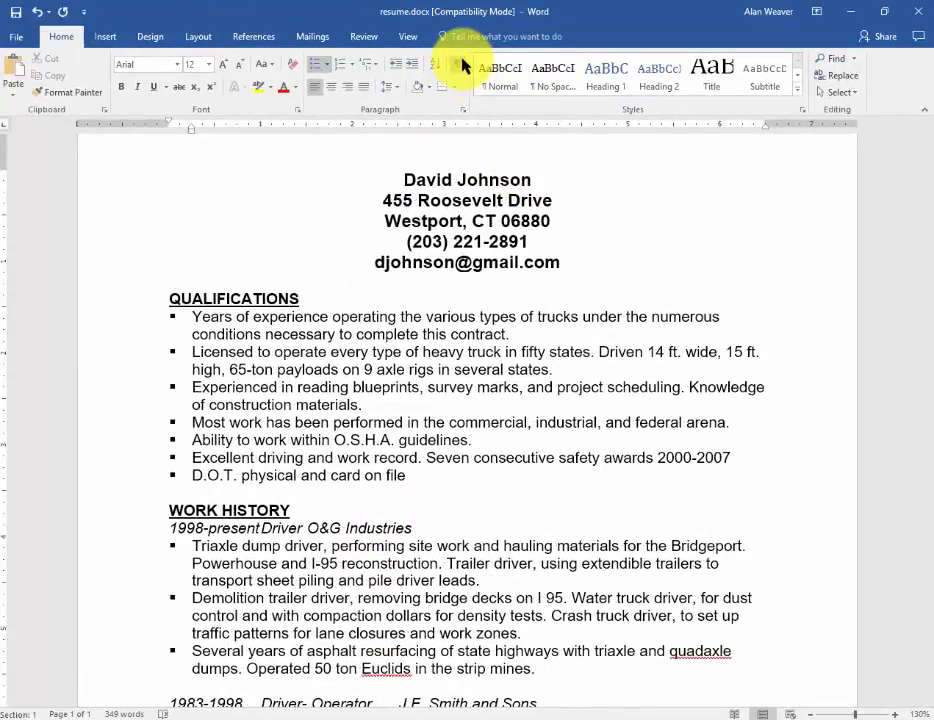
scroll(570, 335, down, 3)
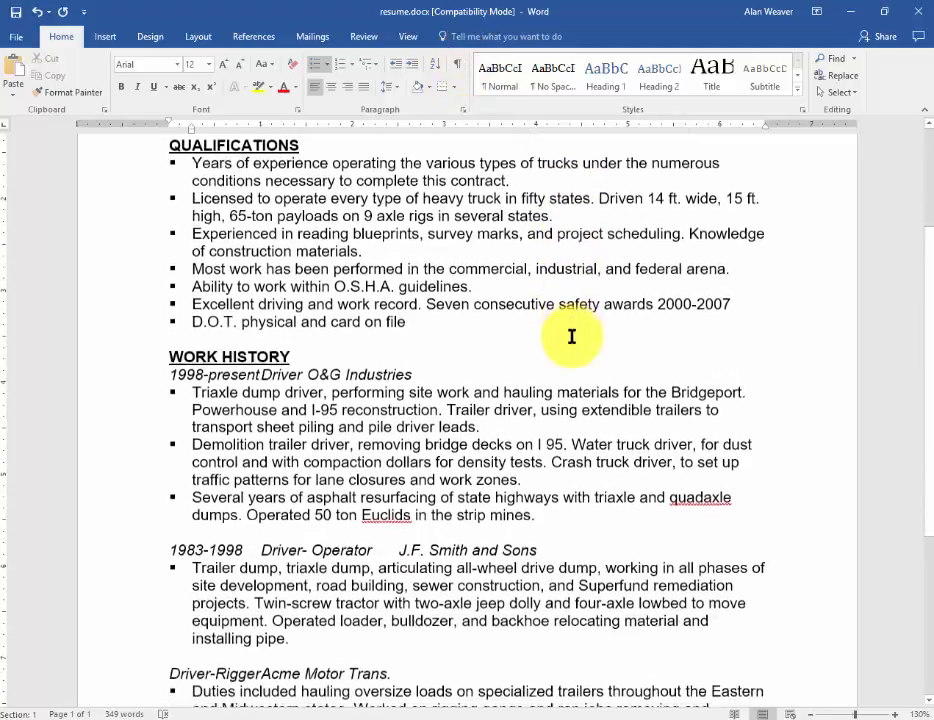
scroll(571, 337, down, 6)
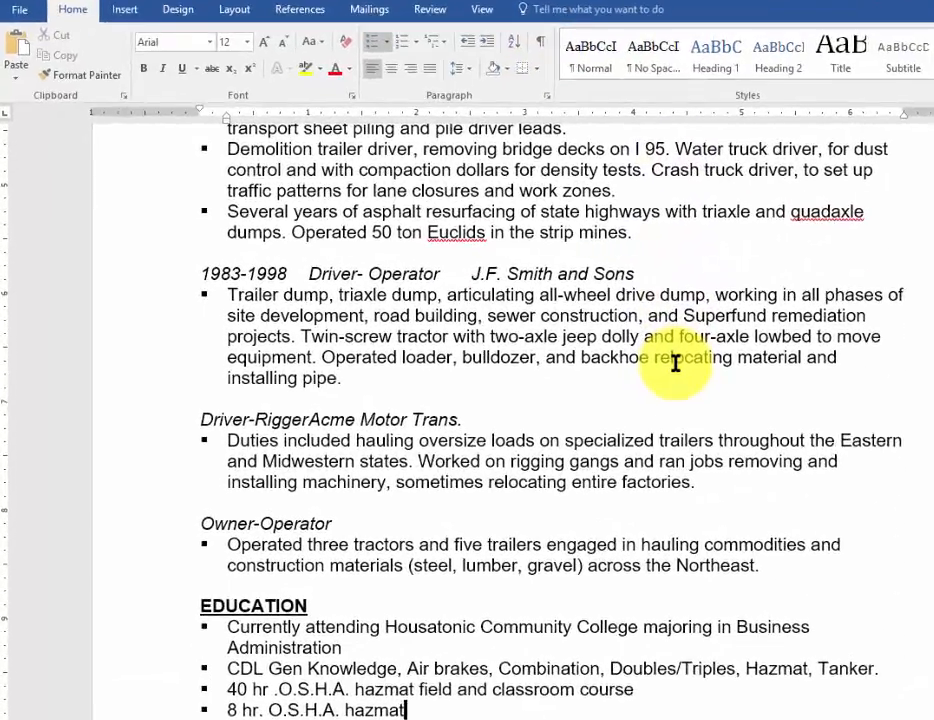
scroll(676, 364, up, 11)
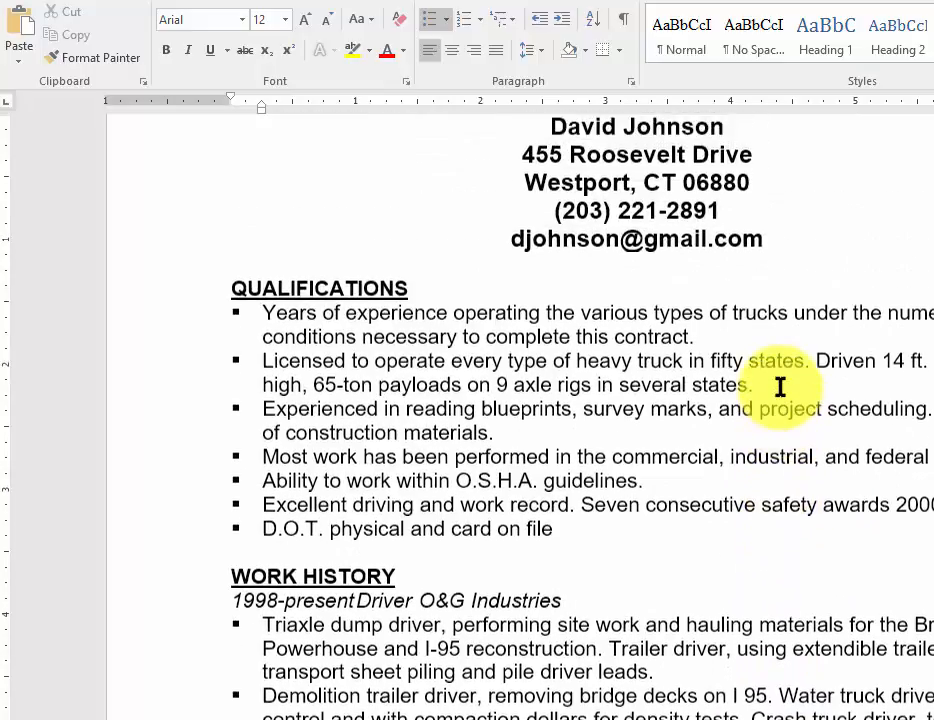
scroll(780, 388, up, 1)
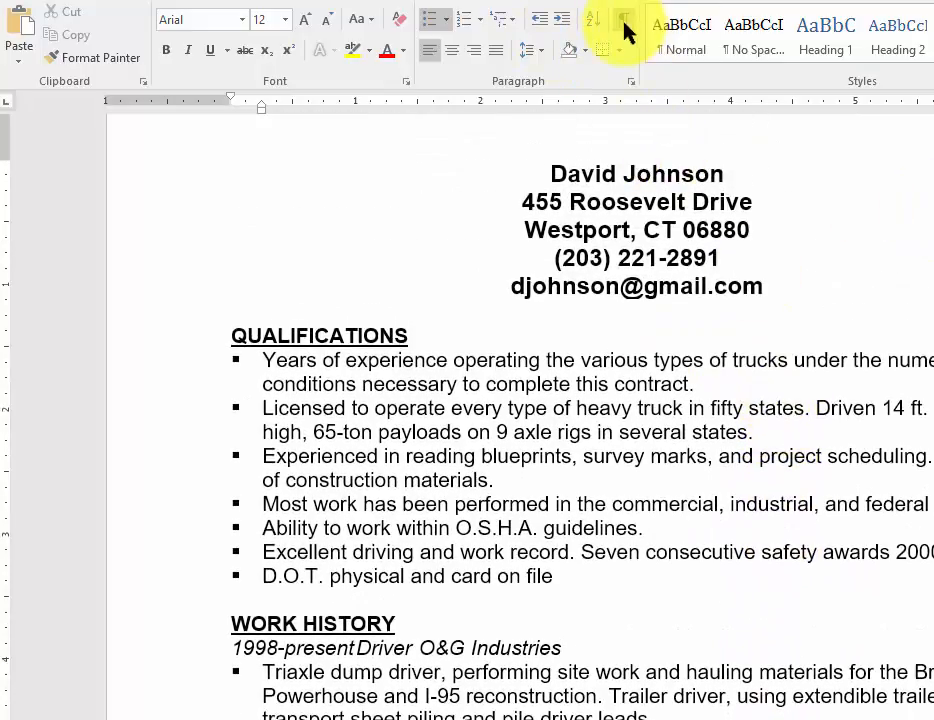
click(623, 22)
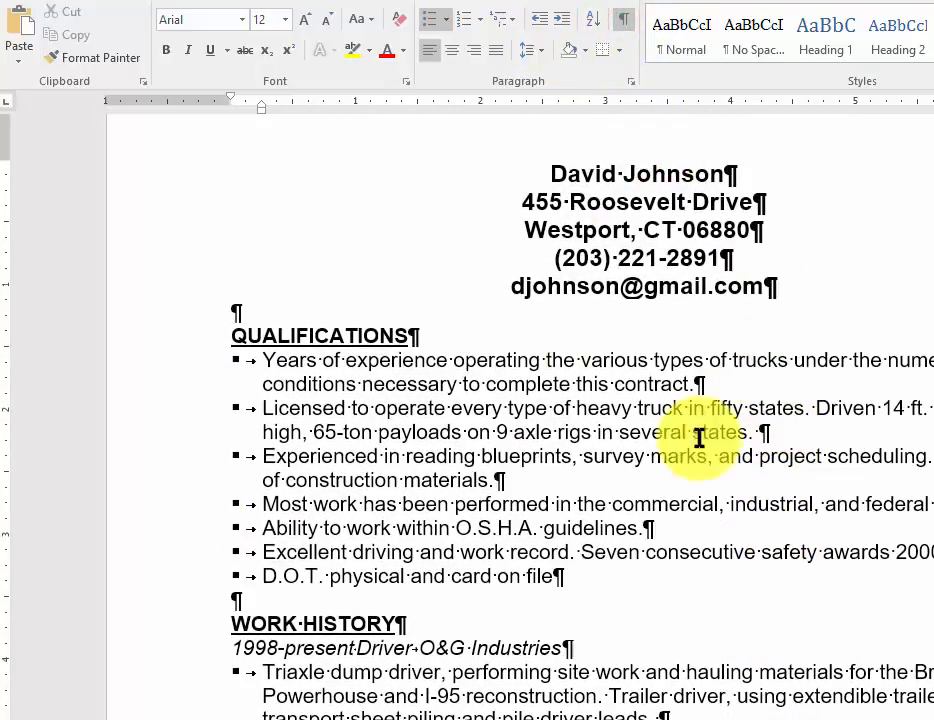
Step: Set left tab stops at about 2 inches and 4.3 inches for the 1998-present job line
scroll(713, 496, down, 2)
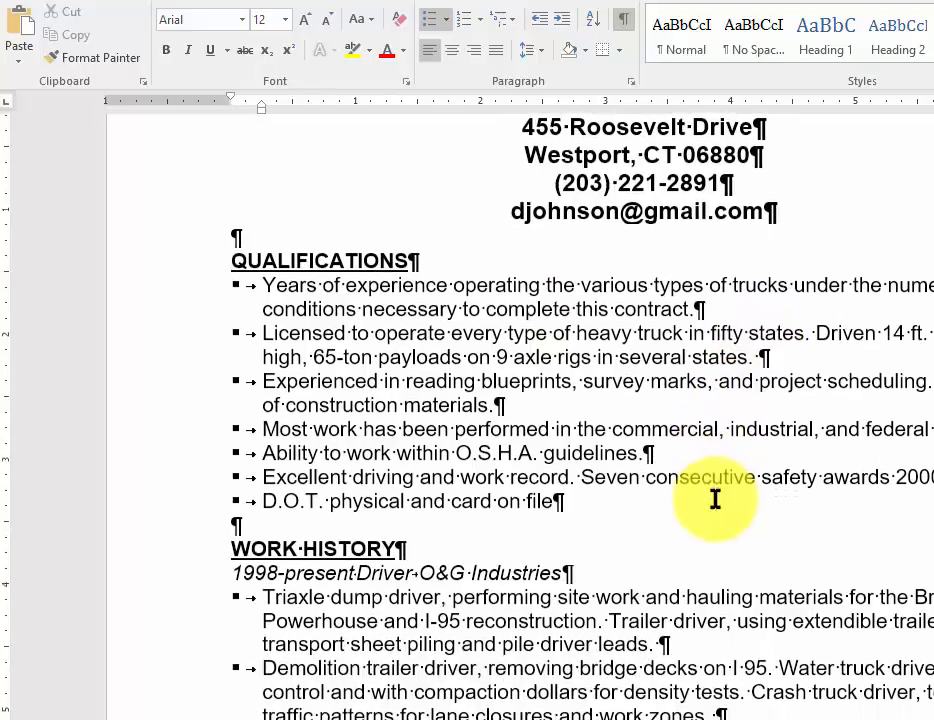
scroll(600, 652, down, 2)
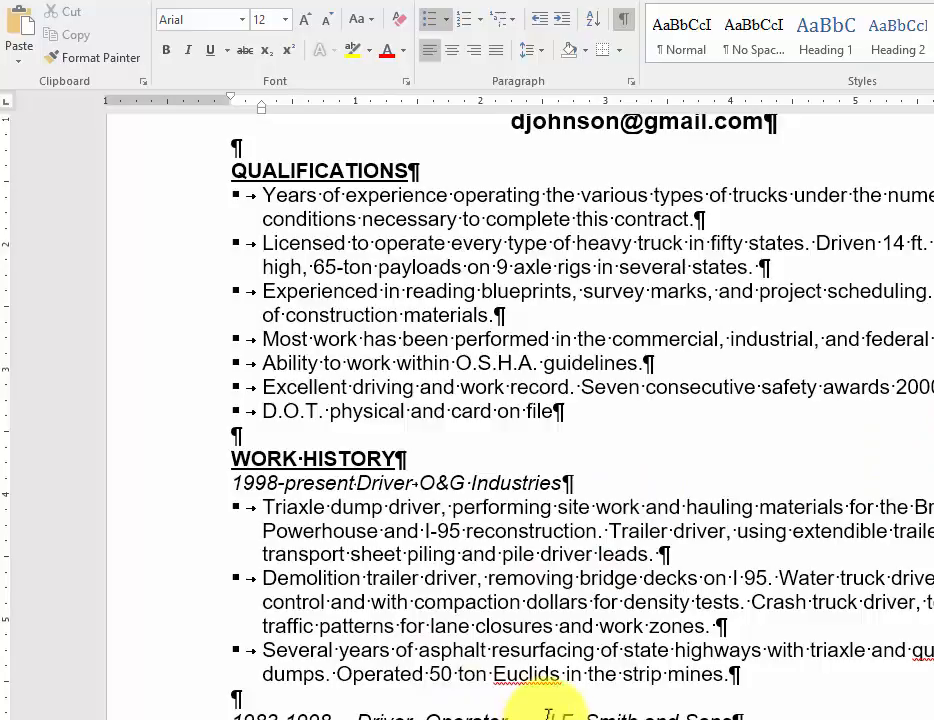
click(516, 484)
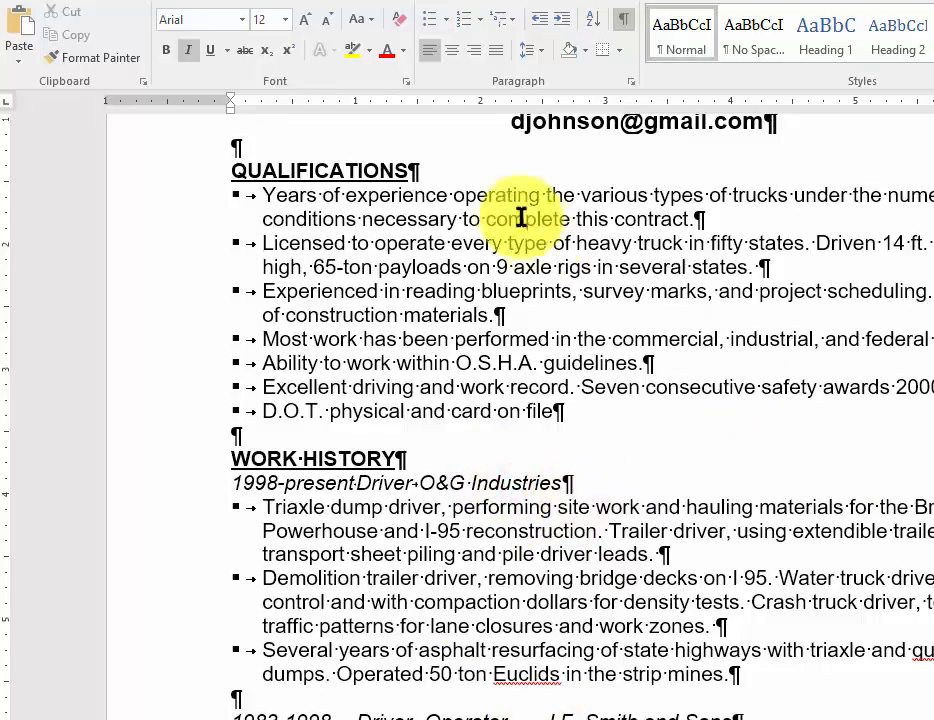
click(475, 102)
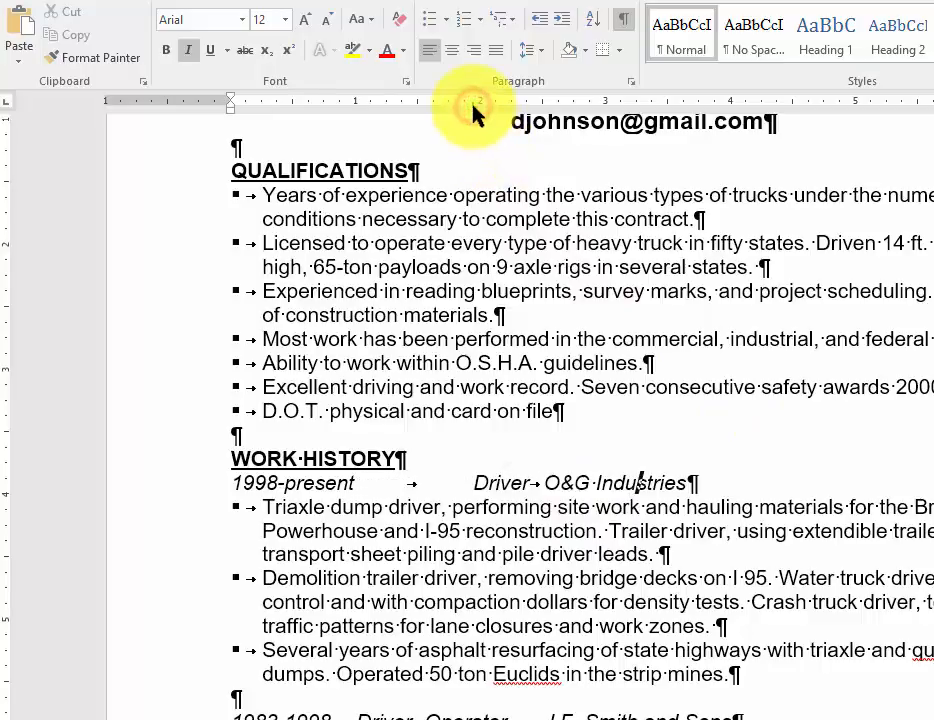
click(746, 102)
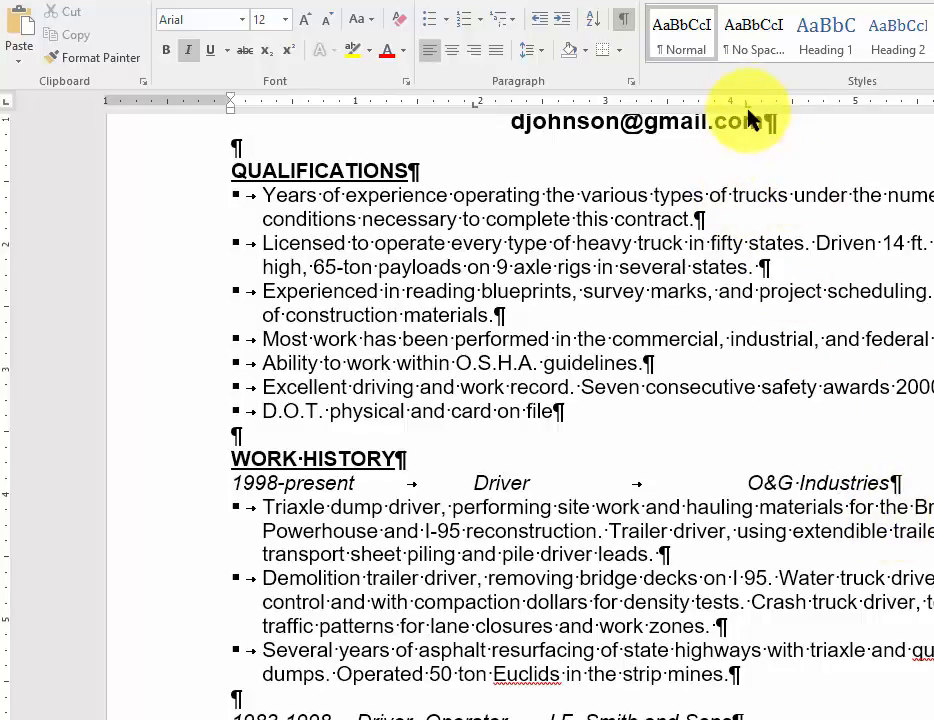
drag(744, 110, 776, 108)
click(870, 533)
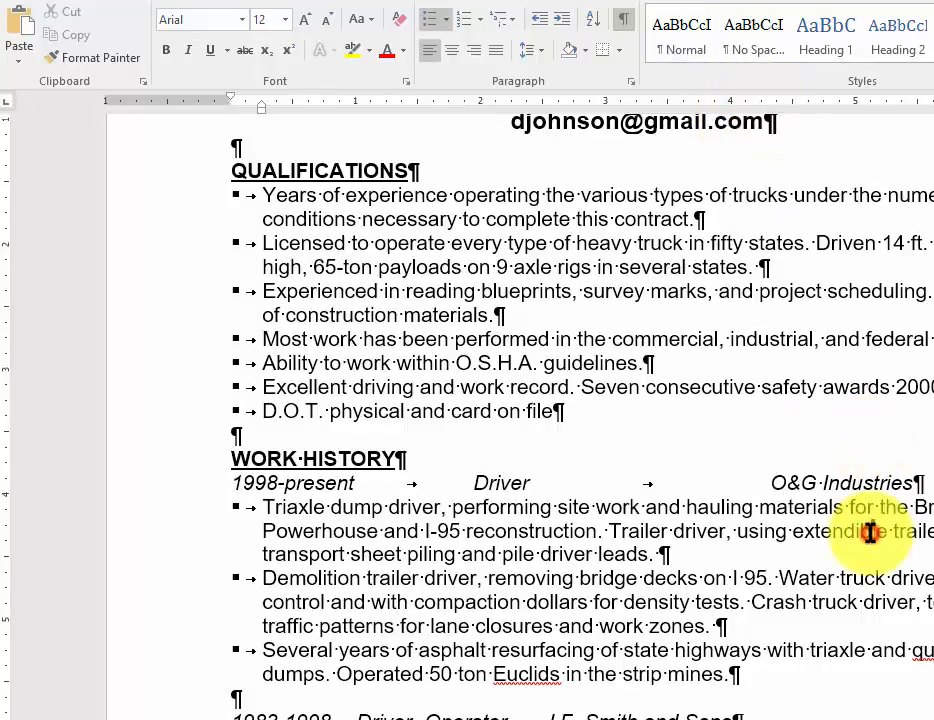
Step: Copy the 1998-present line's tab stops with Format Painter onto the 1983-1998, Driver-Rigger and Owner-Operator lines
click(861, 484)
scroll(861, 484, down, 2)
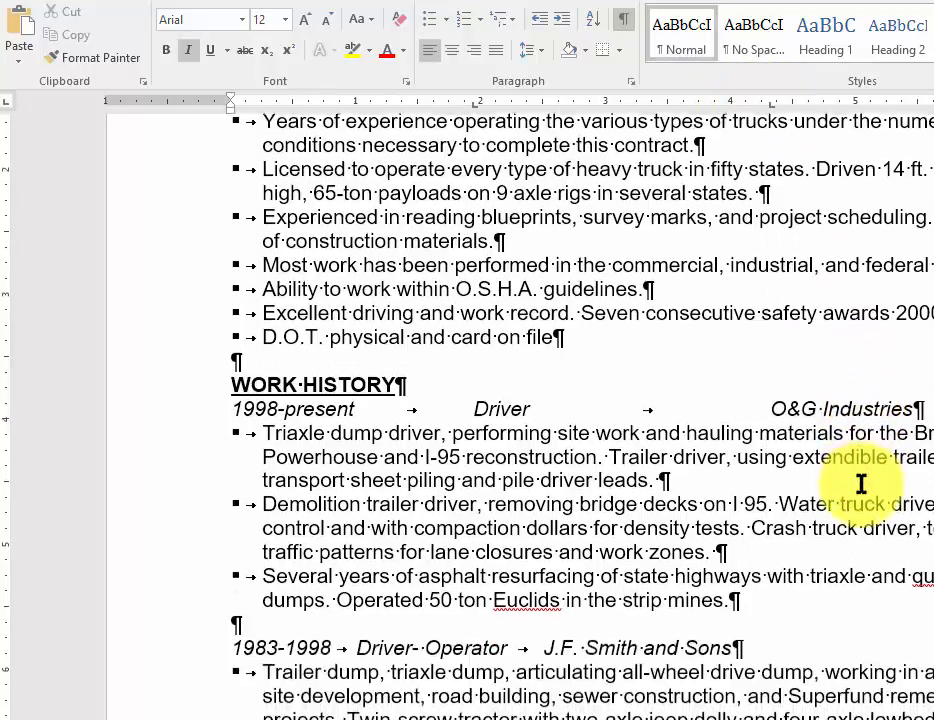
click(90, 60)
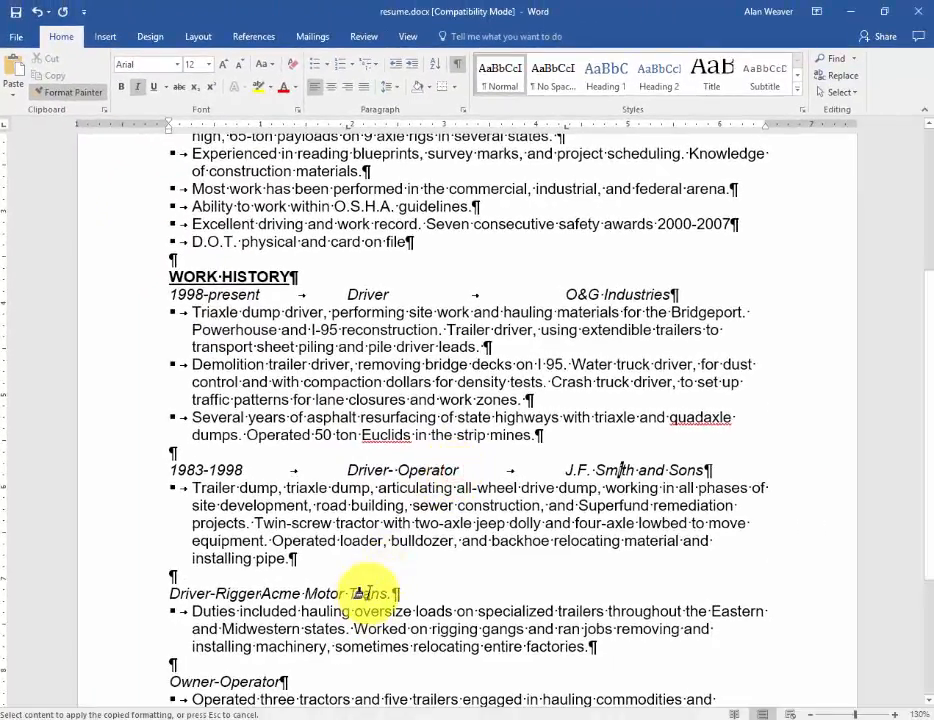
key(Tab)
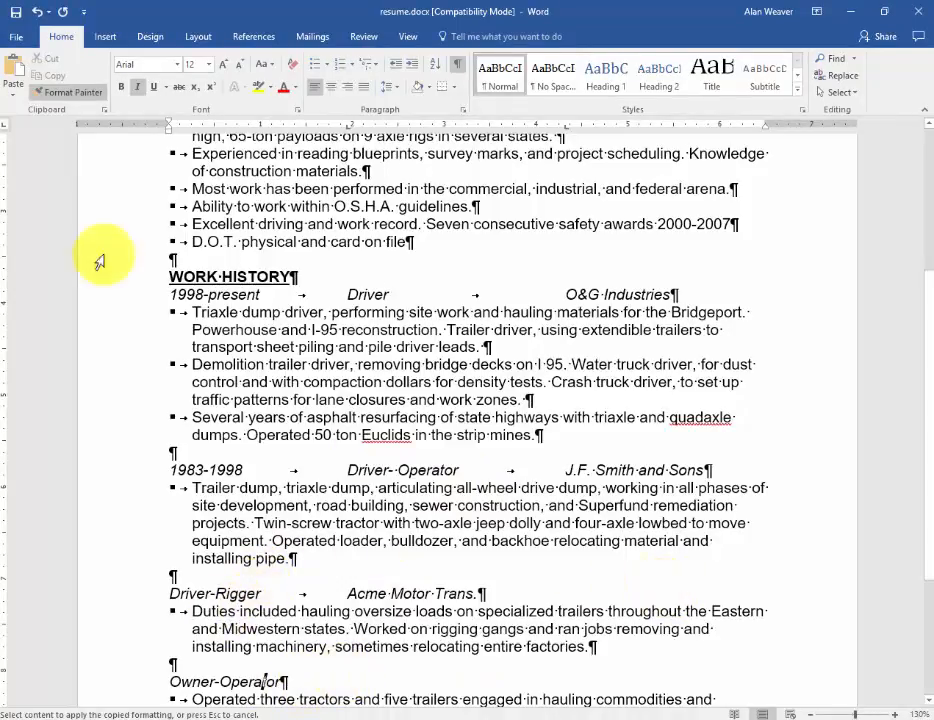
click(207, 171)
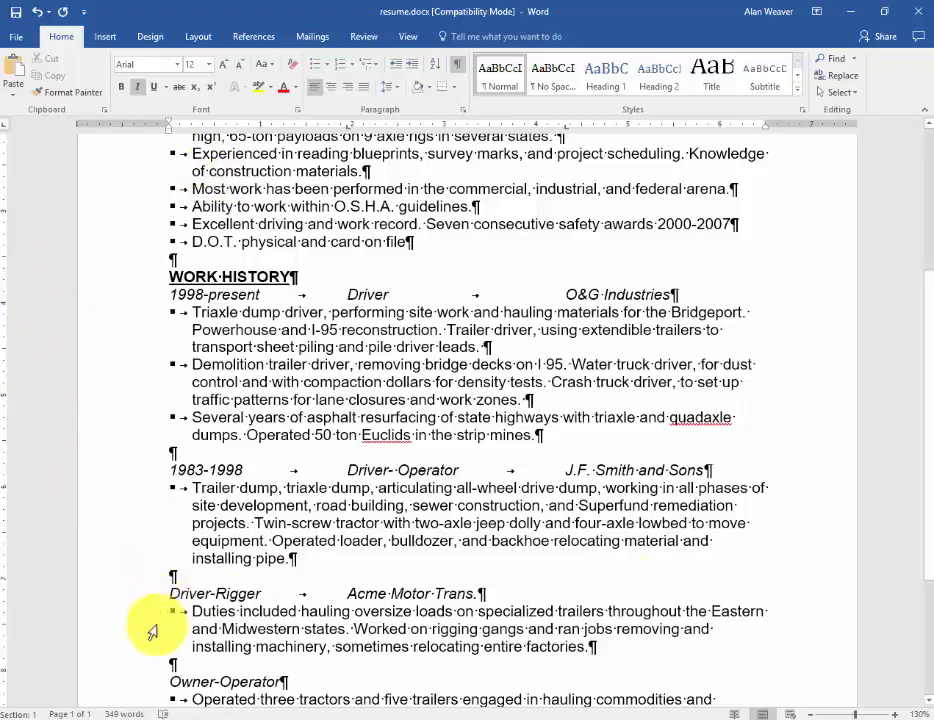
Step: Insert the dates 1981-1982 followed by a tab before "Driver-Rigger"
click(165, 593)
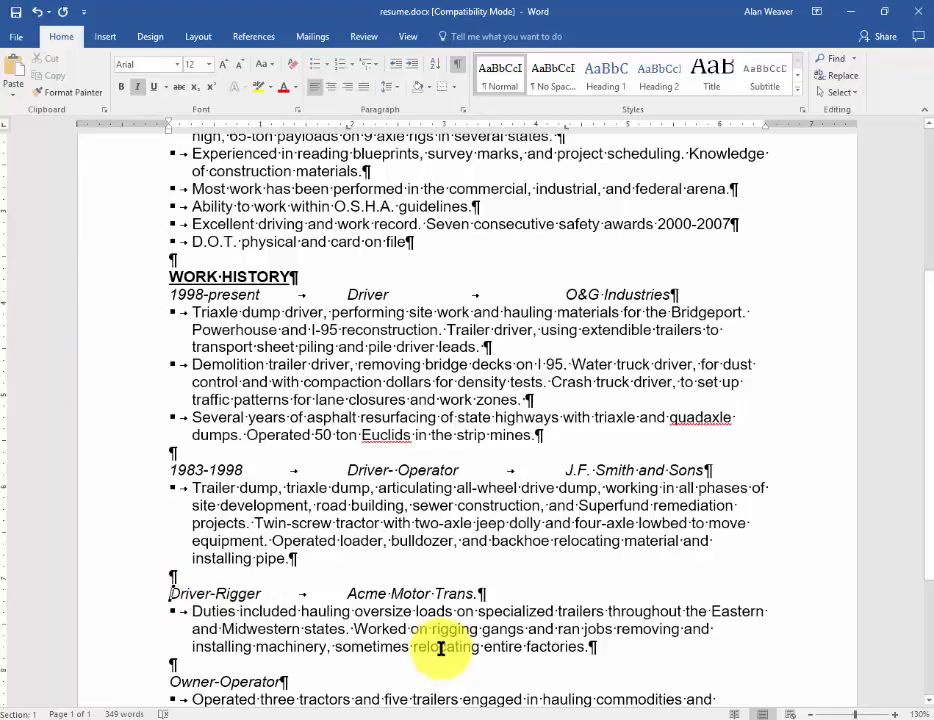
text(1981)
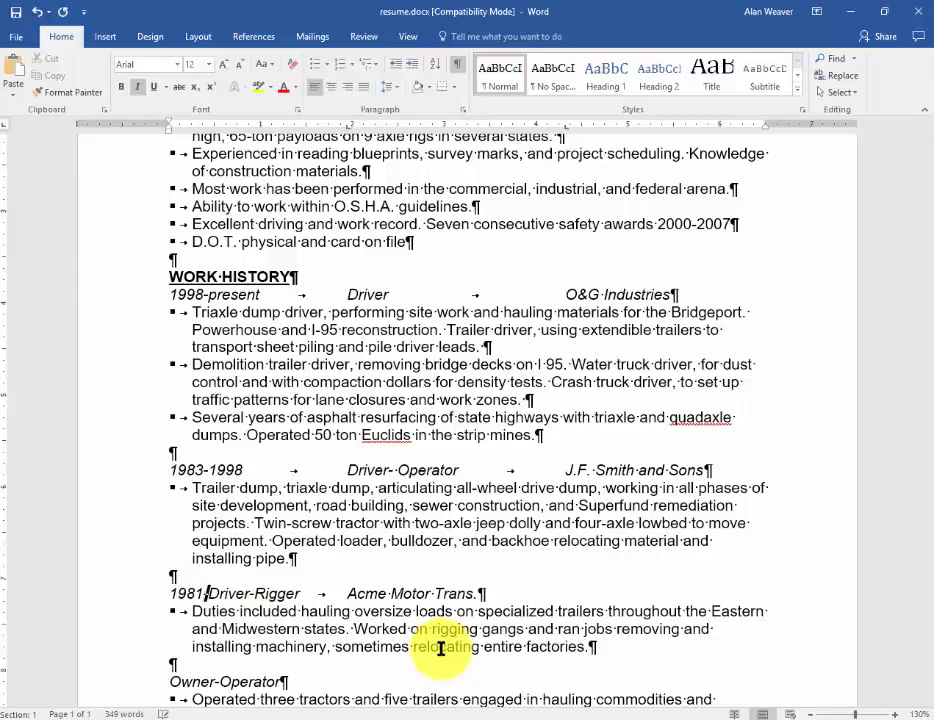
text( 1982)
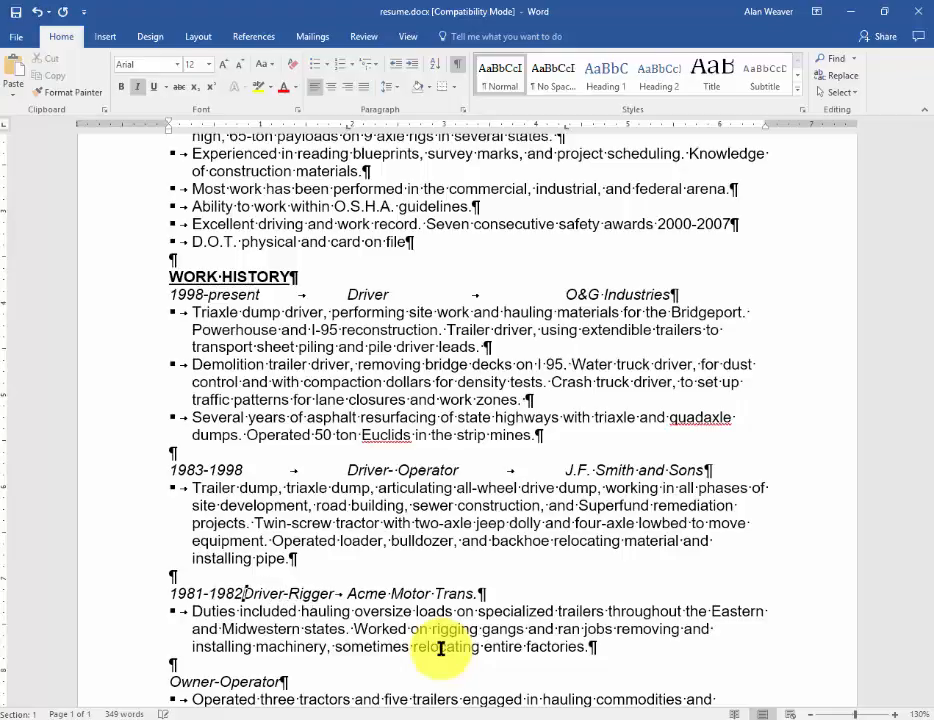
key(Tab)
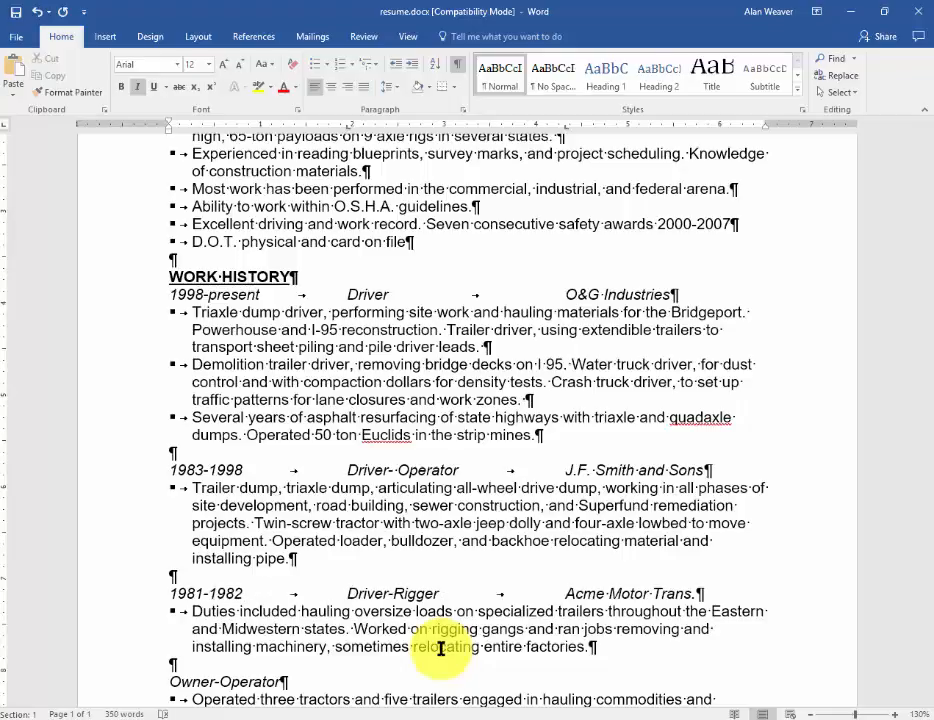
Step: Insert the dates 1979-1980 and a tab before "Owner-Operator", and add the employer "Mercer Freight" after another tab
scroll(440, 650, up, 1)
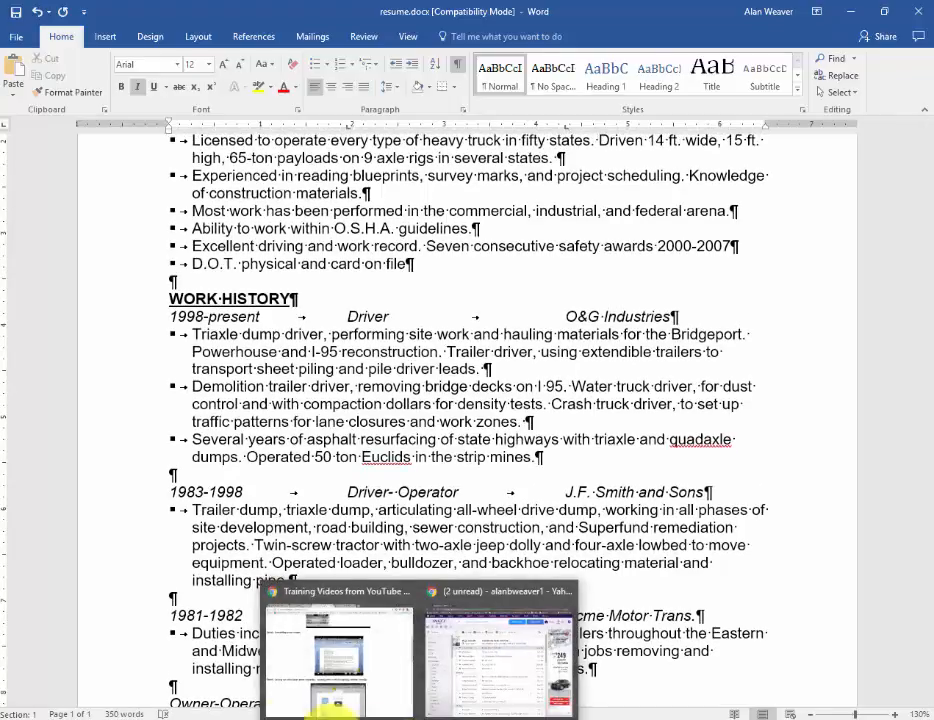
scroll(176, 690, down, 1)
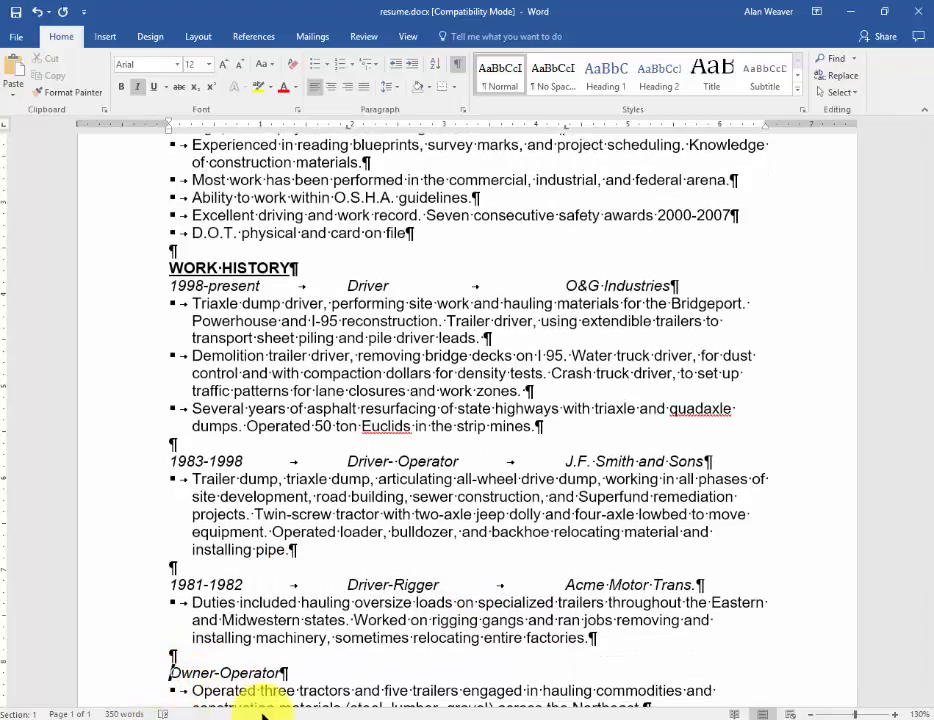
text(1979)
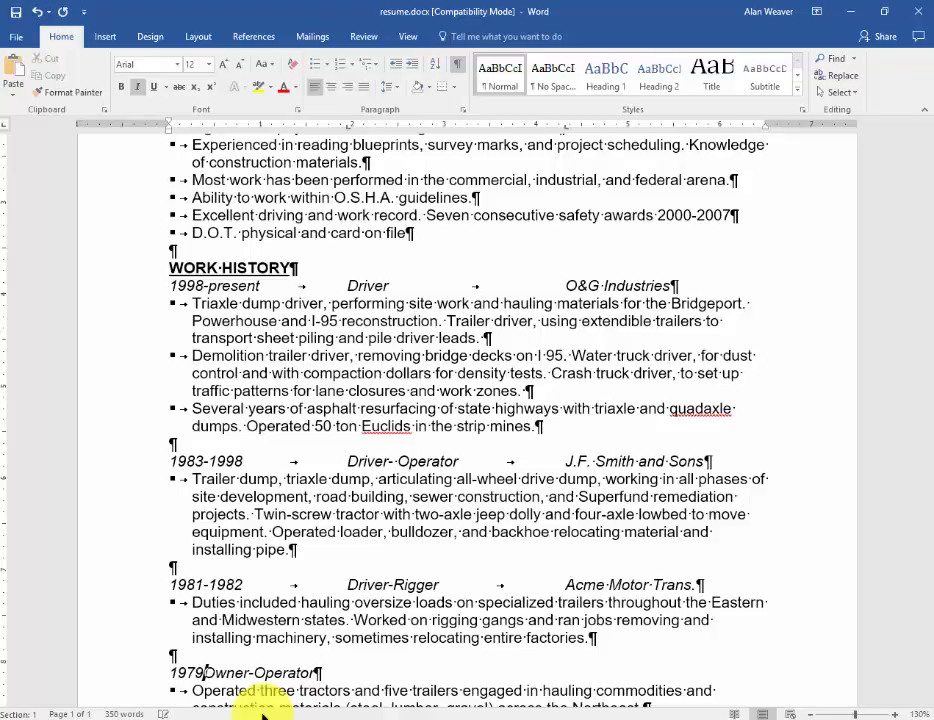
text(-1980)
key(Tab)
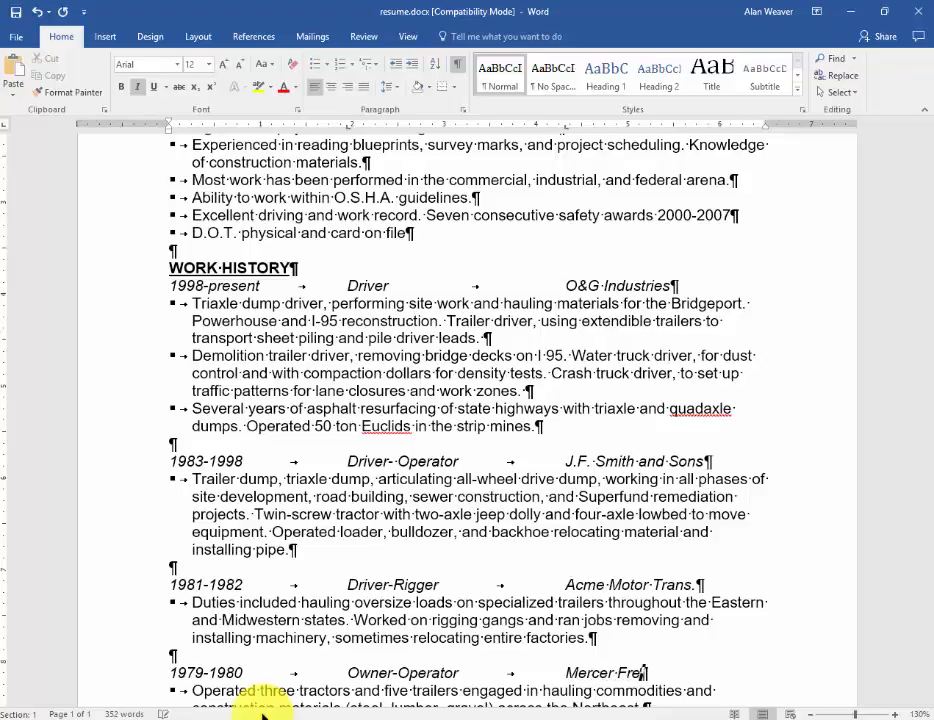
Step: Review the aligned resume from the EDUCATION section back up to the contact block
scroll(263, 705, down, 3)
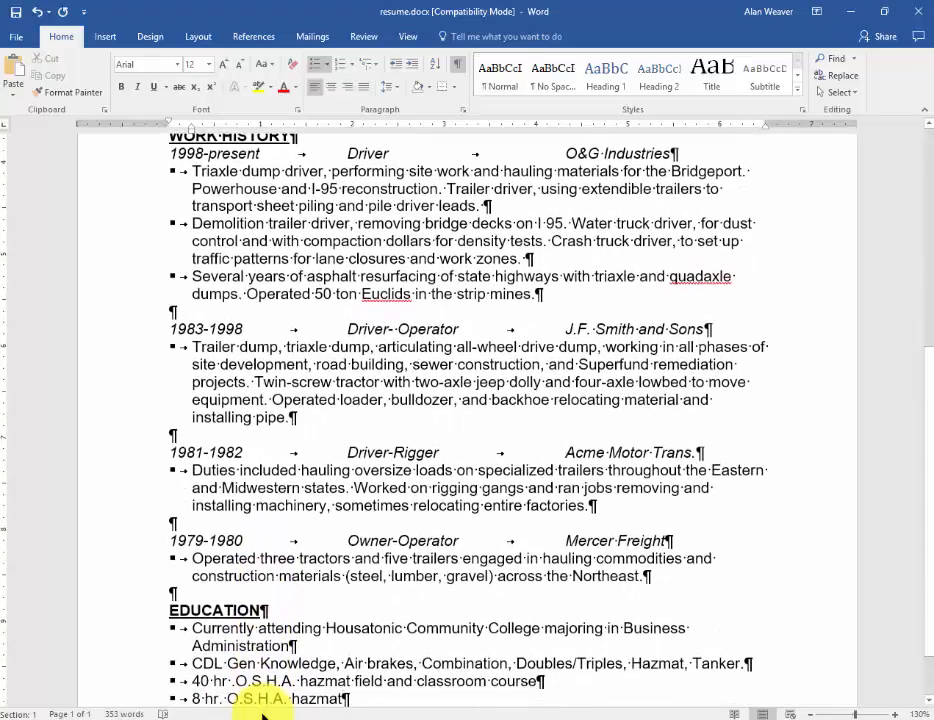
click(377, 320)
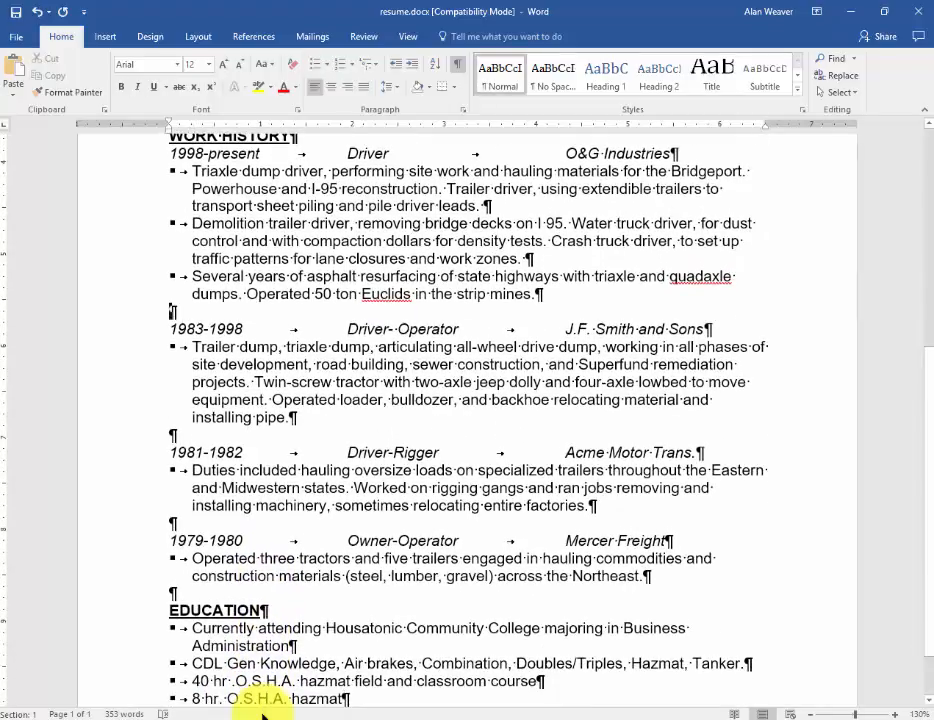
click(539, 294)
key(Up)
key(Up)
key(Up)
key(Up)
key(Up)
key(Up)
key(Up)
key(Up)
key(Up)
key(Up)
key(Up)
key(Up)
key(Up)
key(Up)
key(Up)
key(Up)
key(Up)
key(Up)
key(Up)
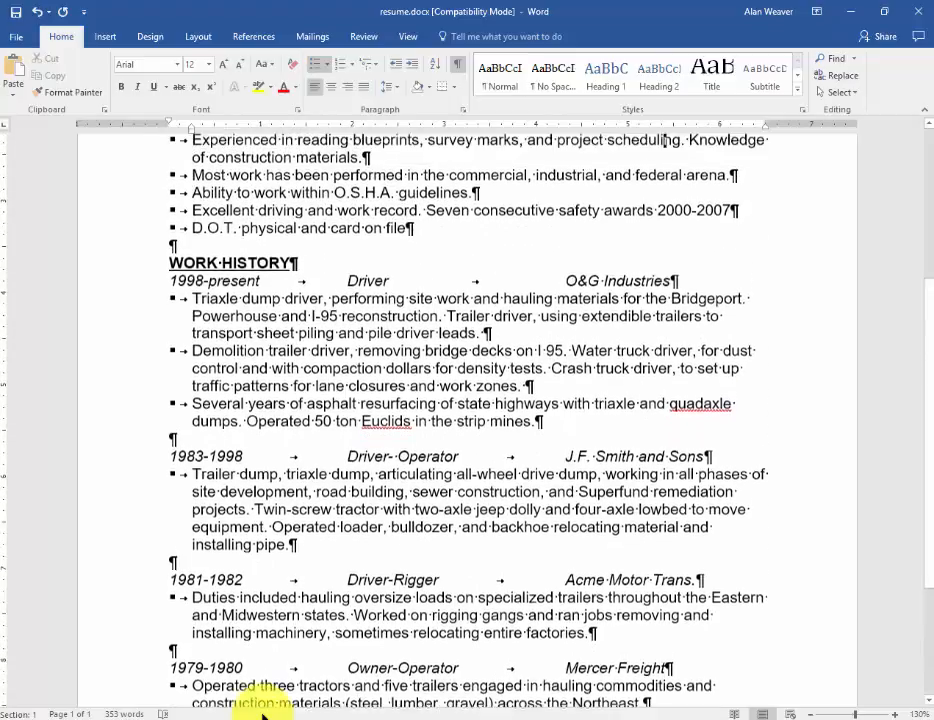
key(Up)
key(Up)
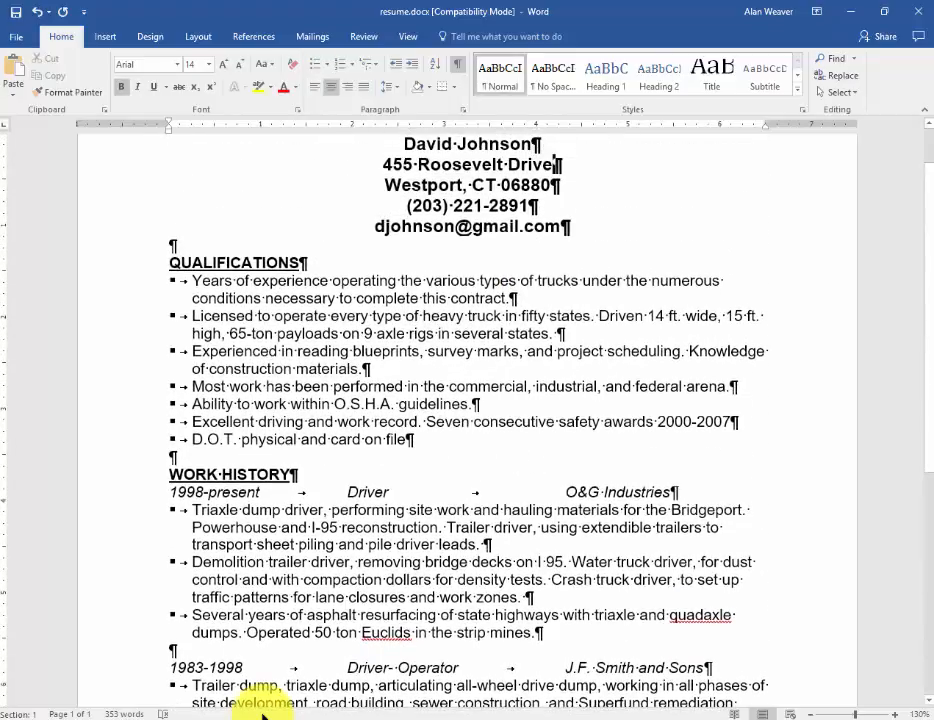
Step: Start a paragraph border on the e-mail line of the contact block, using the thick-over-thin double line style
key(Down)
key(Down)
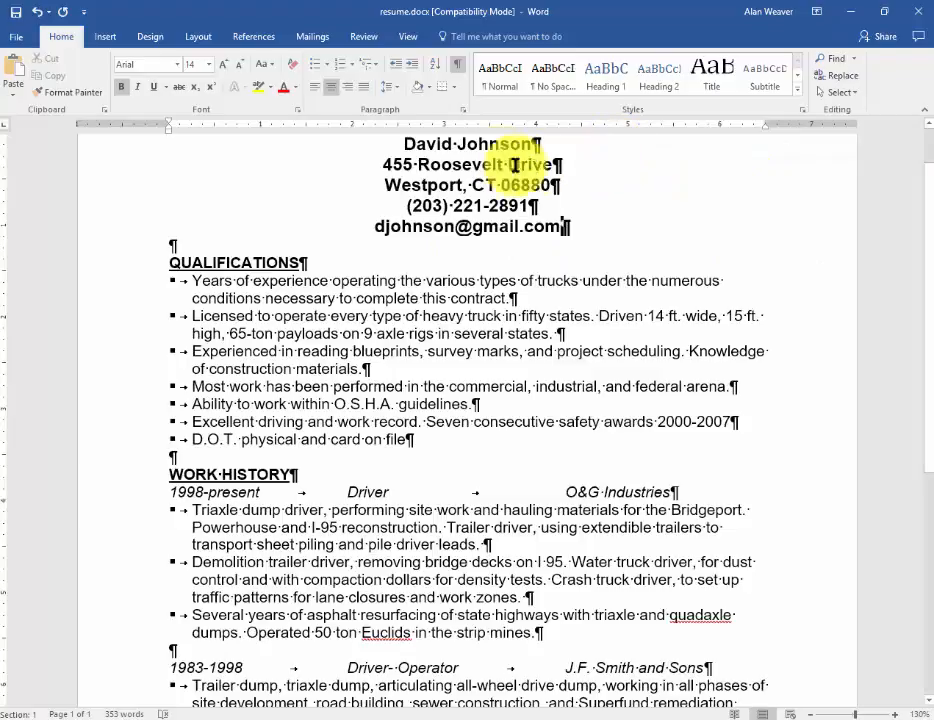
click(456, 90)
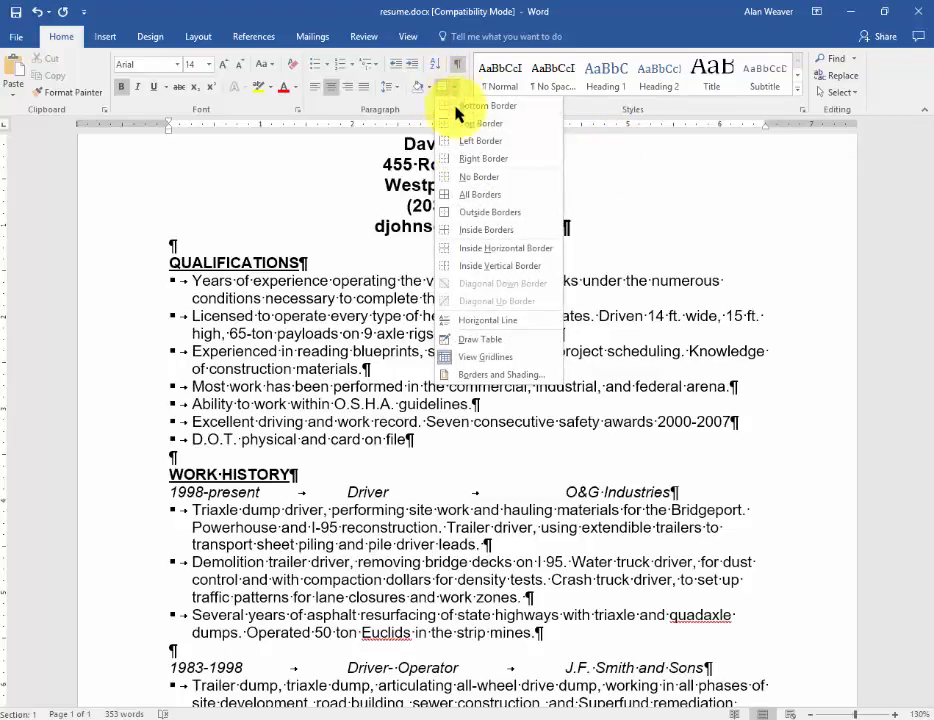
click(508, 376)
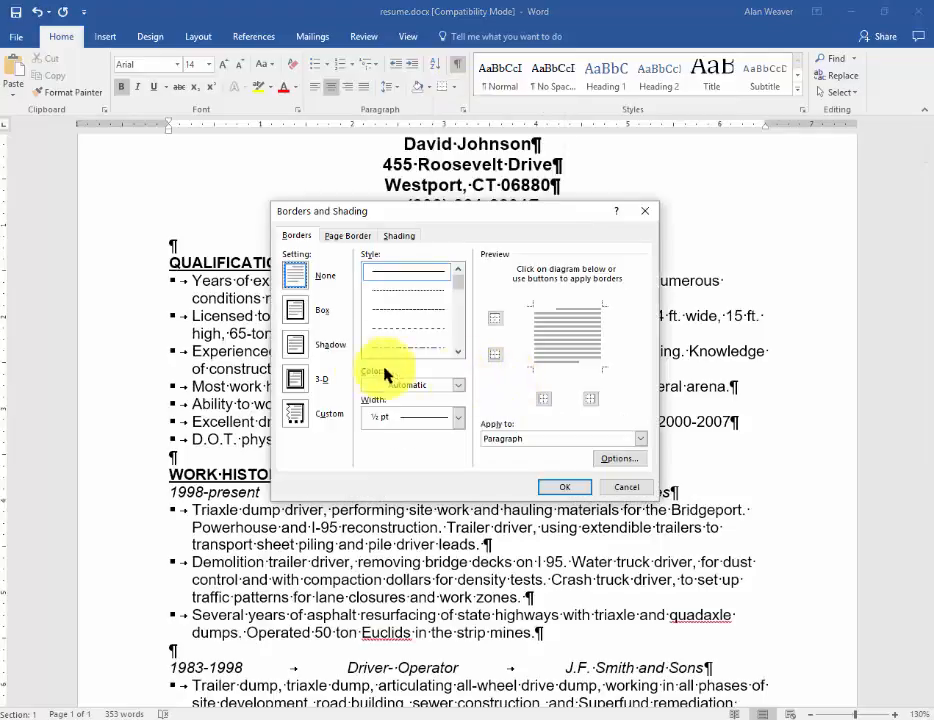
click(458, 351)
click(458, 351)
click(458, 351)
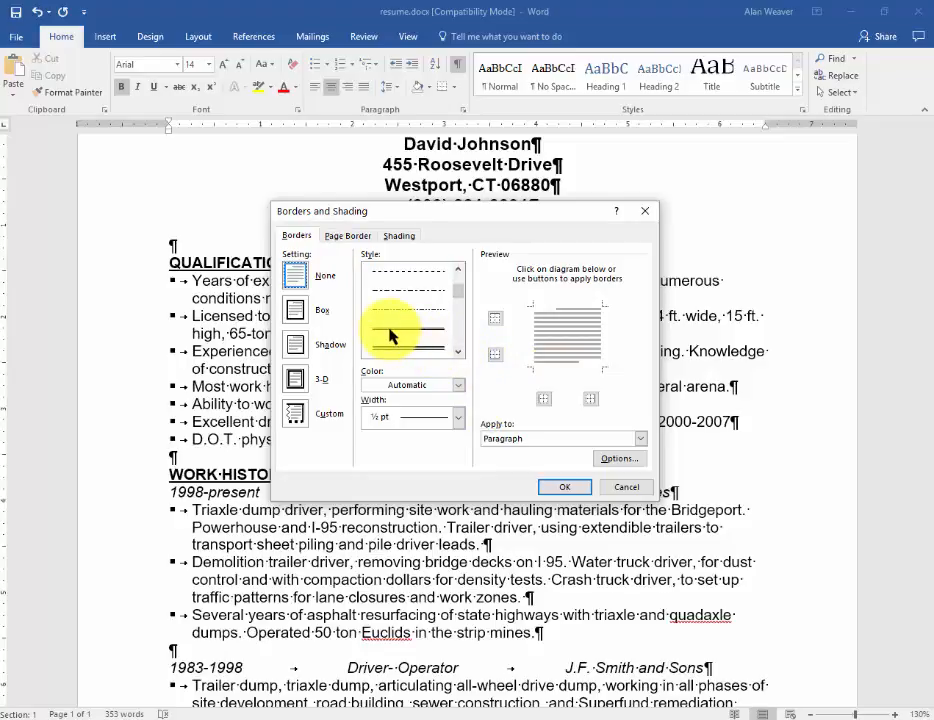
click(458, 352)
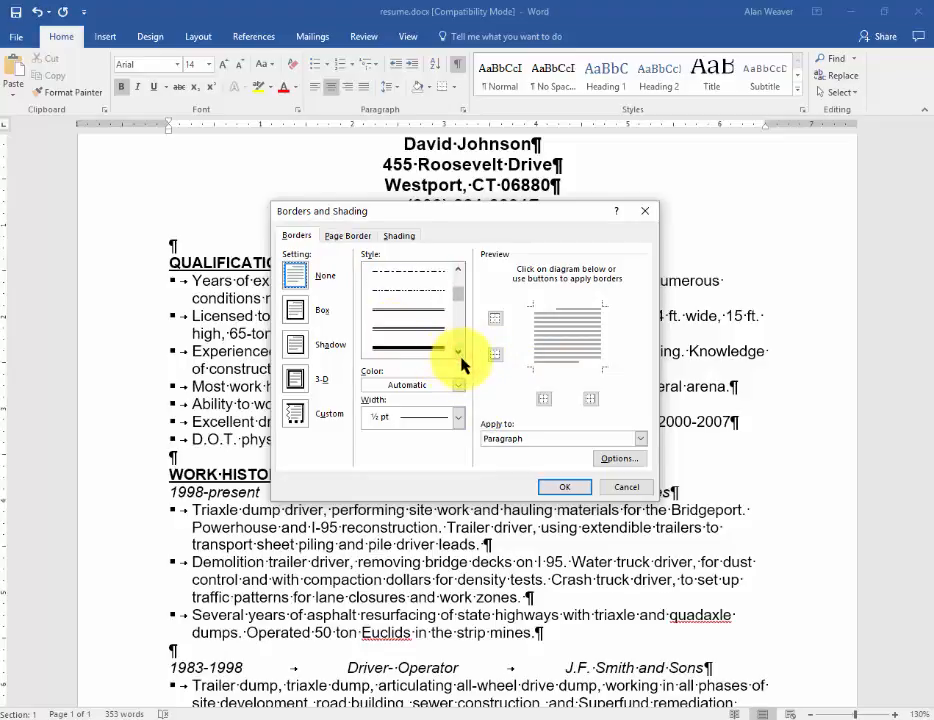
click(458, 352)
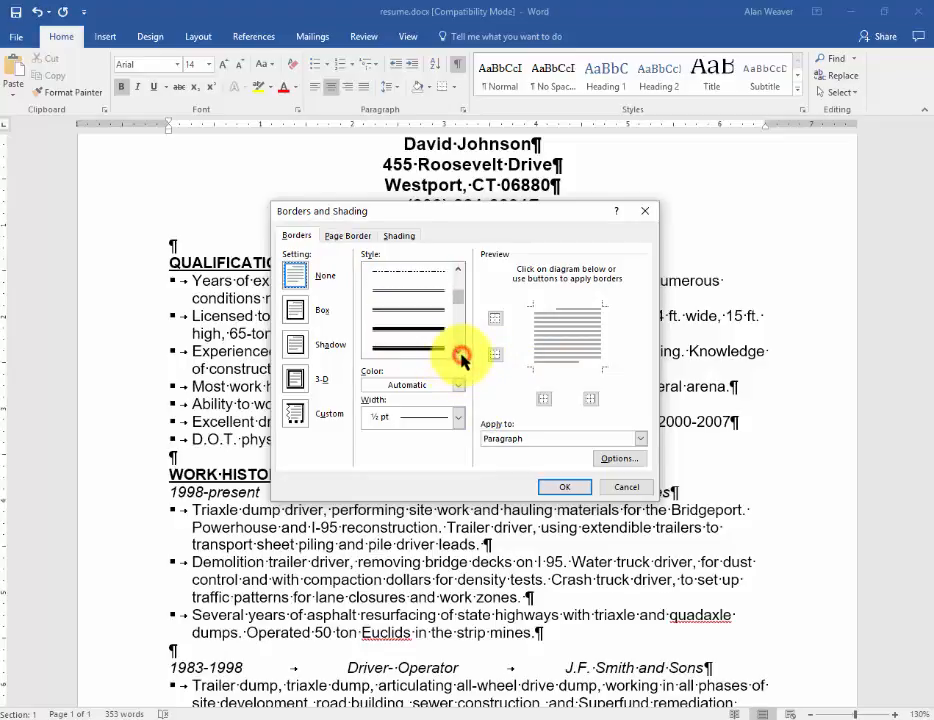
click(398, 348)
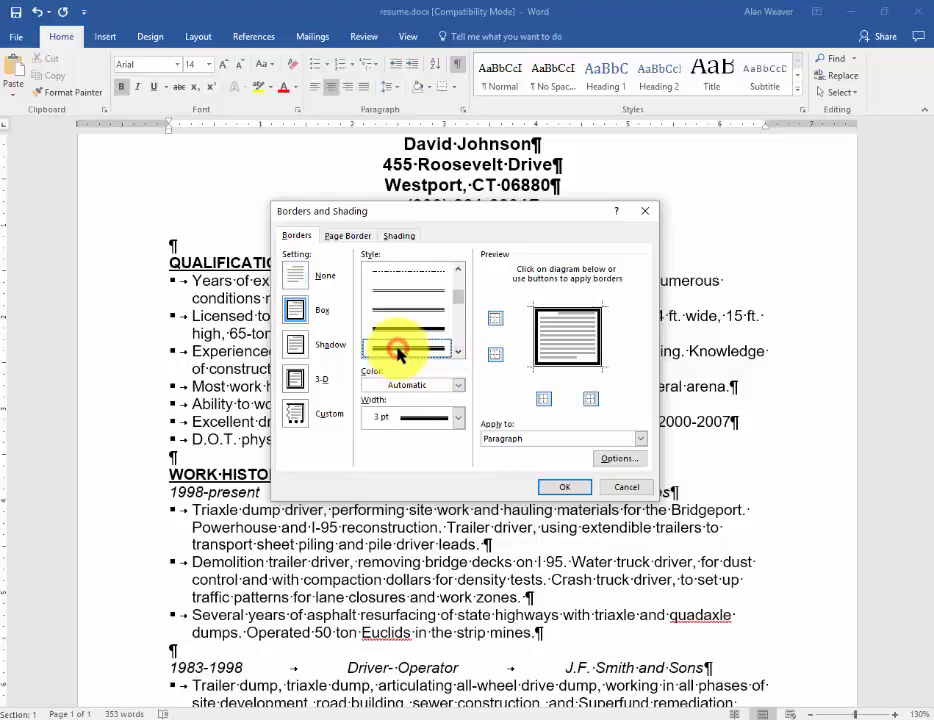
Step: Keep only the bottom edge of the e-mail line's border, choose the 2 ¼ pt width and apply the border
click(599, 331)
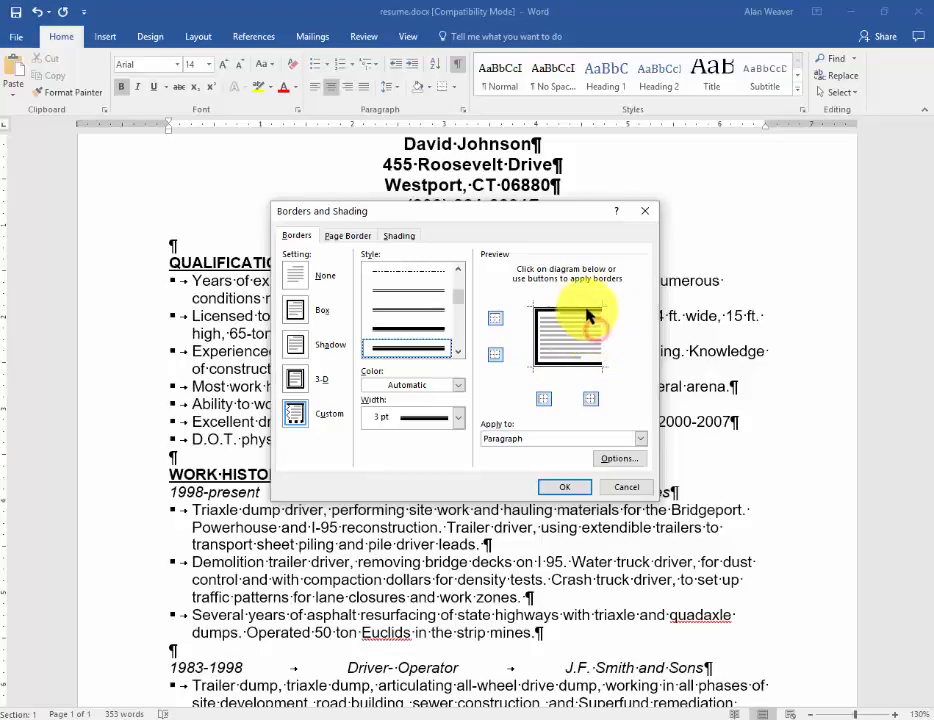
click(586, 313)
click(538, 338)
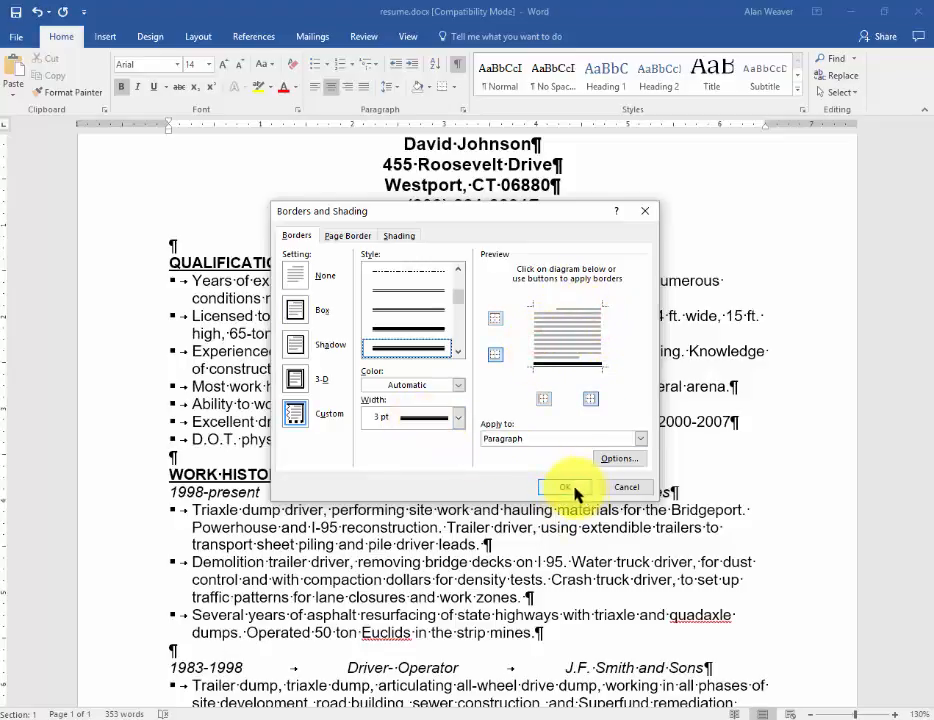
click(459, 417)
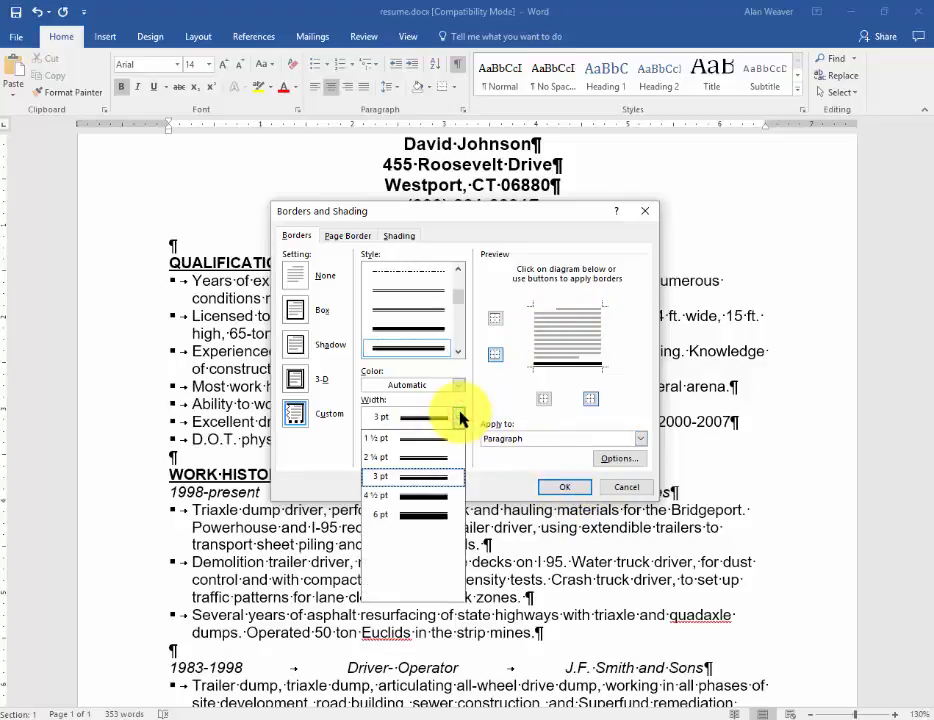
click(418, 459)
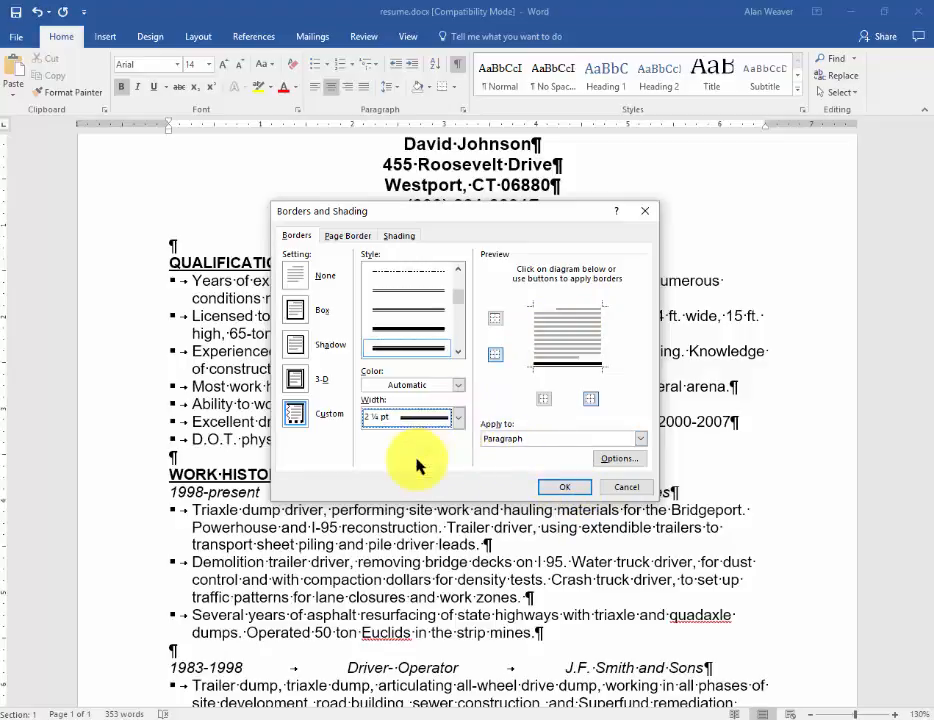
click(563, 487)
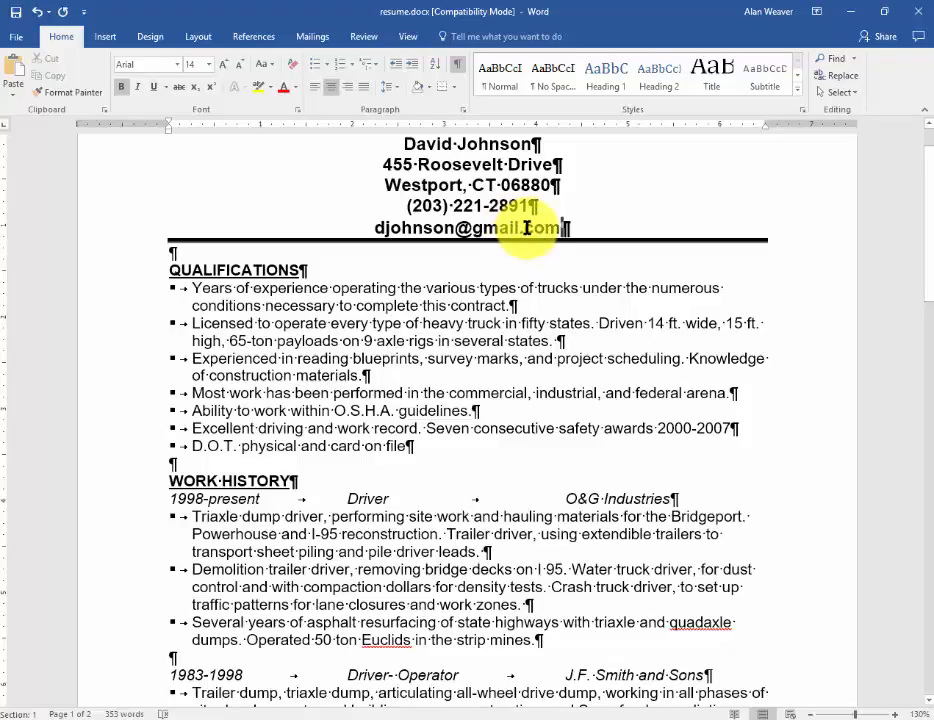
Step: Set the spacing after the e-mail paragraph to 4 pt
right_click(525, 228)
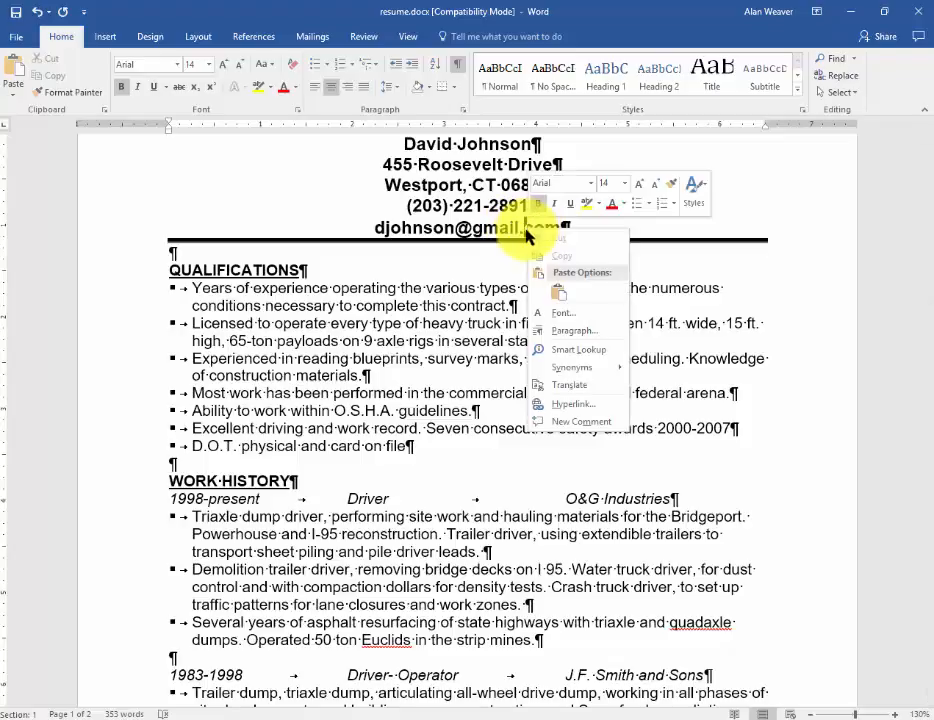
click(570, 330)
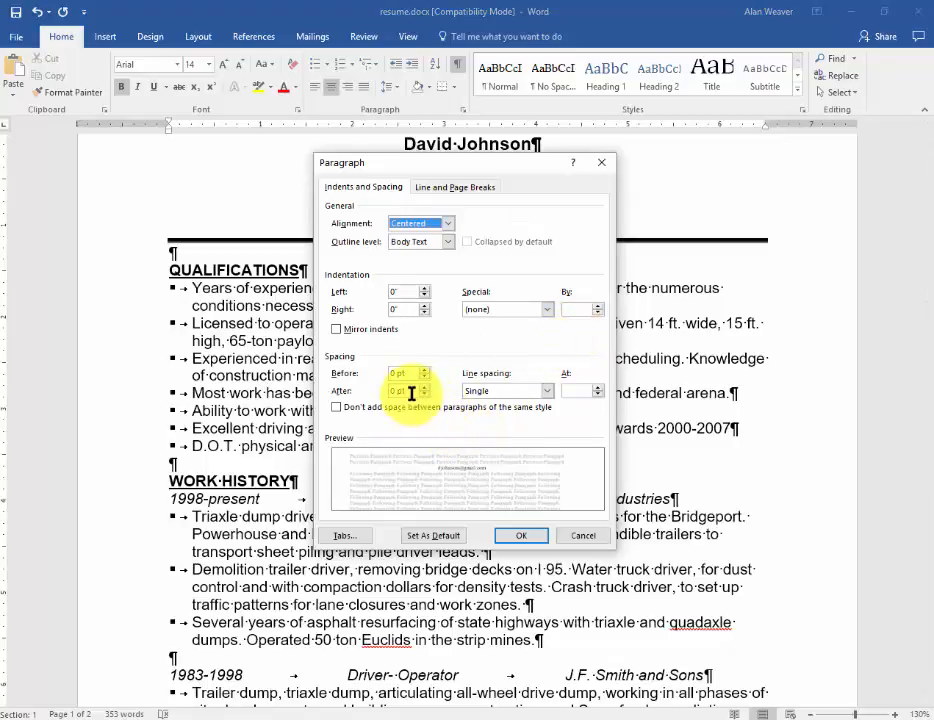
drag(413, 391, 350, 400)
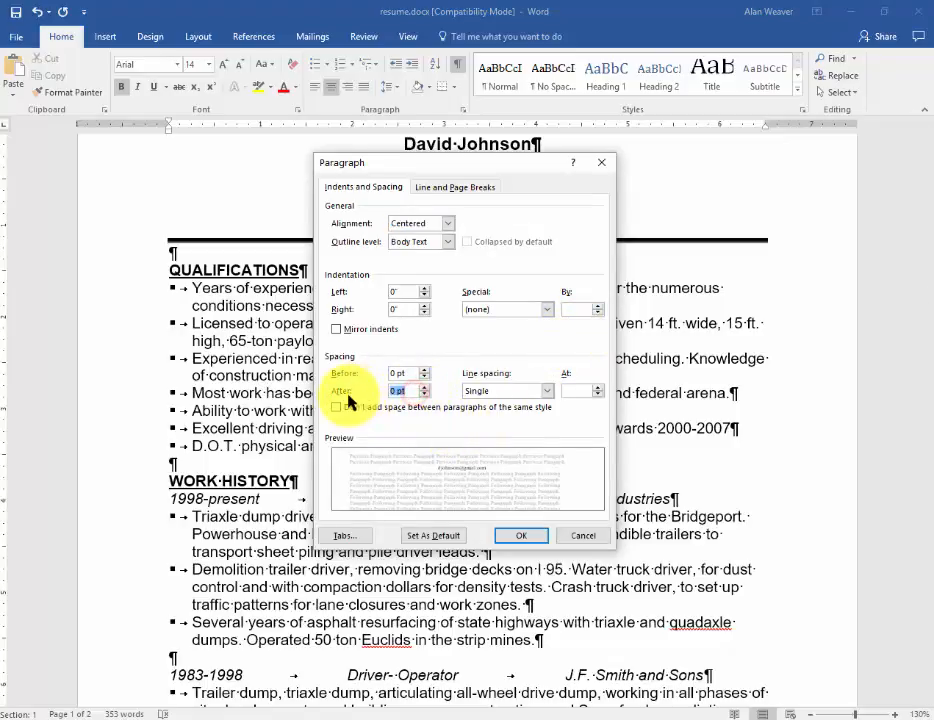
text(4)
key(Return)
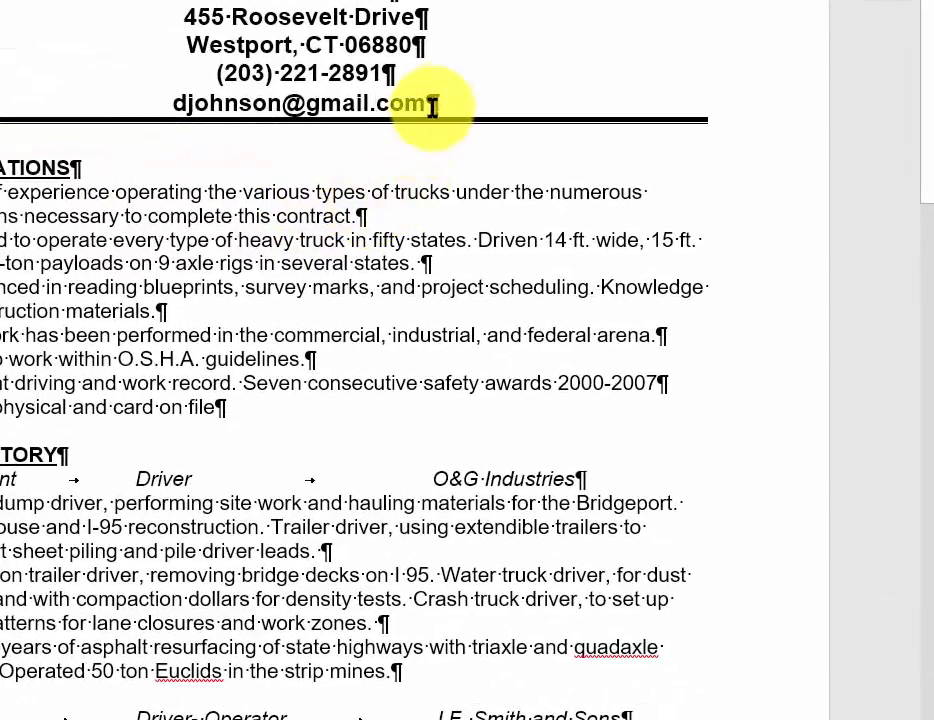
Step: Insert a manual line break after the e-mail address and set the paragraph's spacing after to 0 pt
click(430, 104)
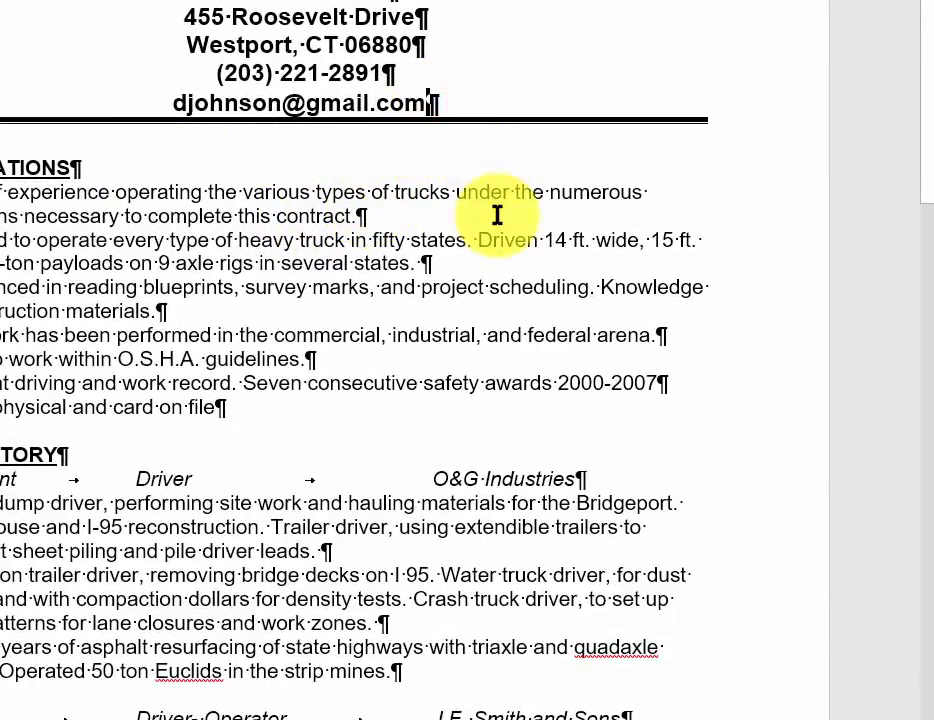
key(shift+Return)
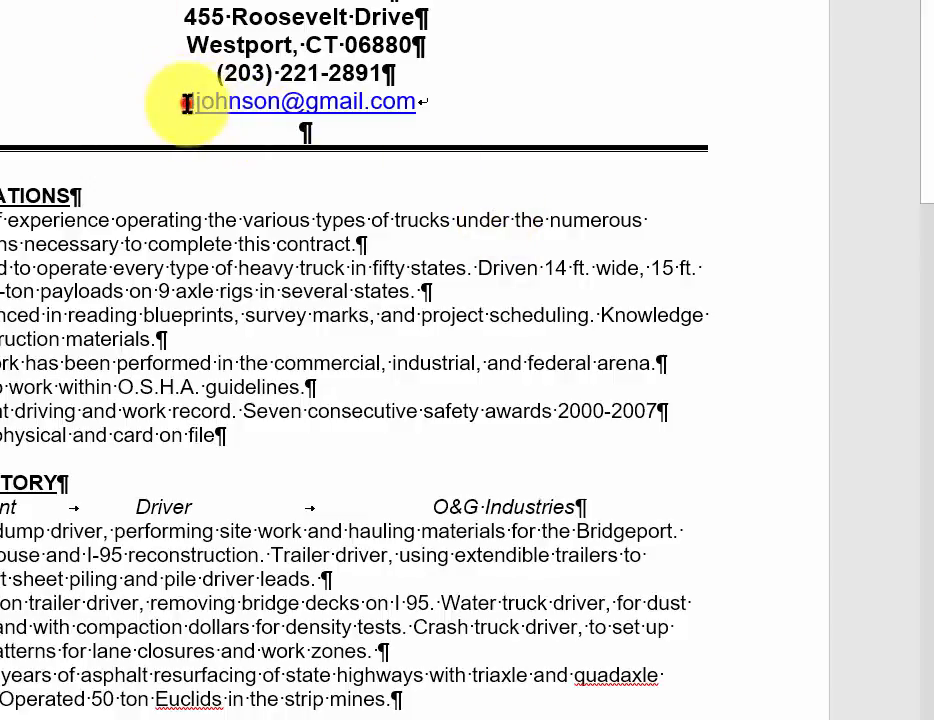
drag(185, 101, 311, 133)
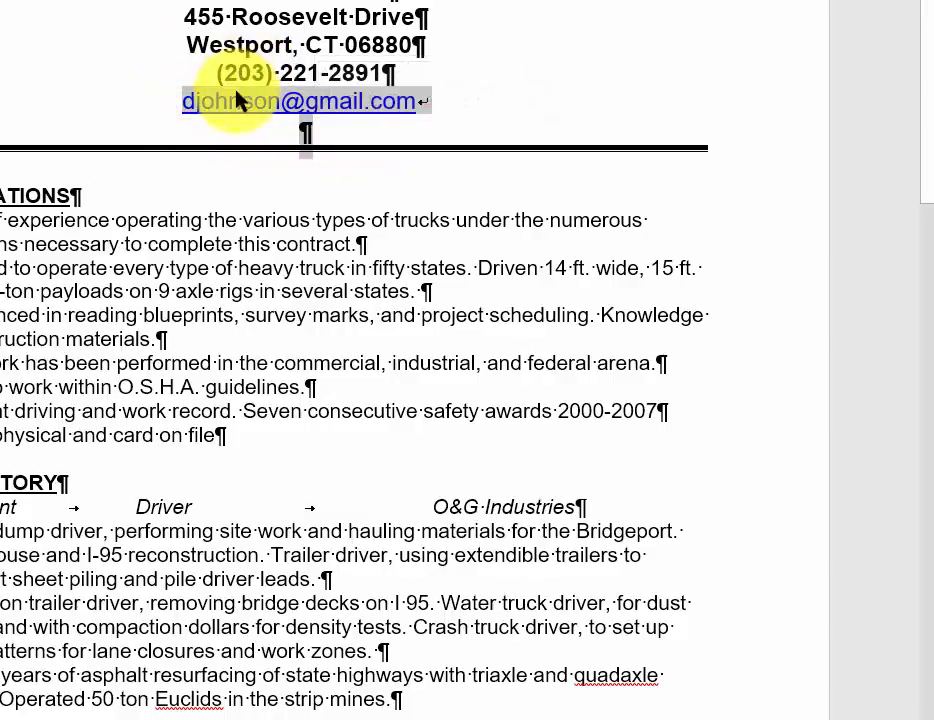
right_click(268, 103)
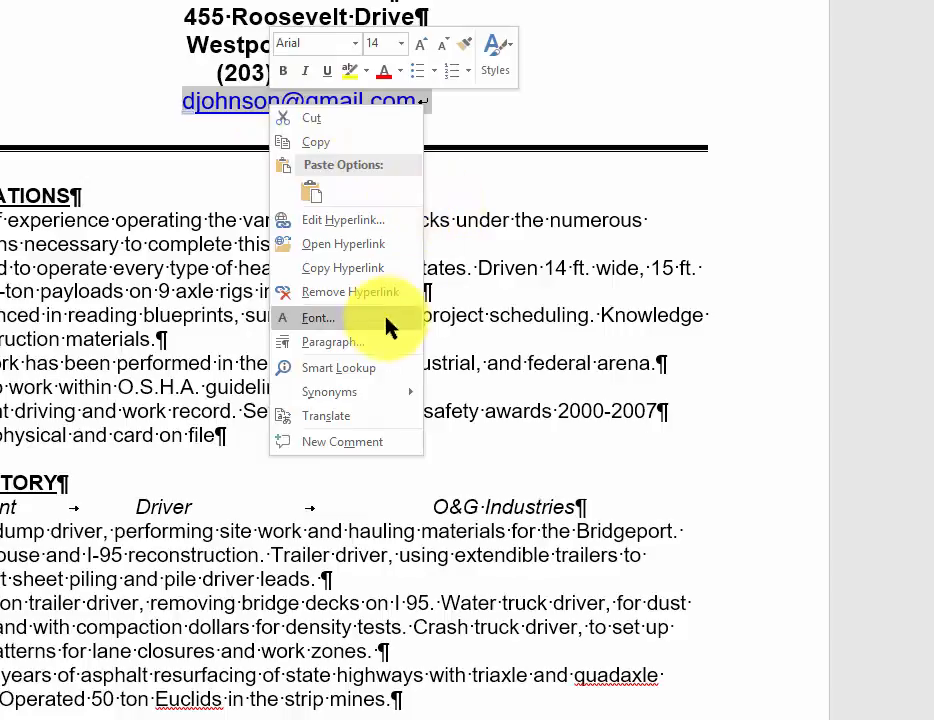
click(368, 342)
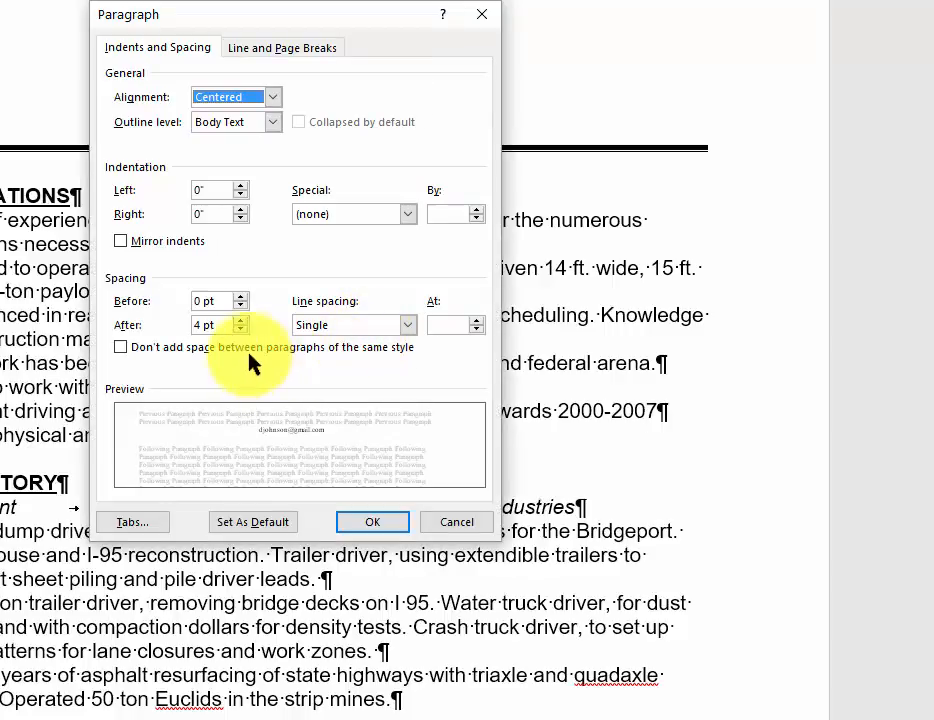
drag(215, 325, 175, 326)
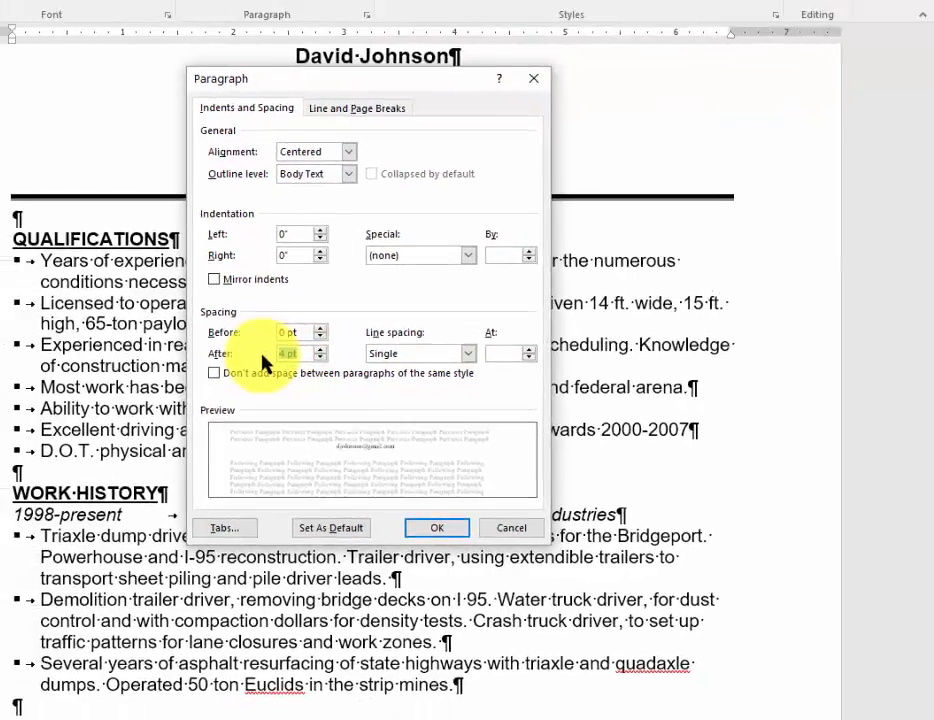
text(0)
key(Return)
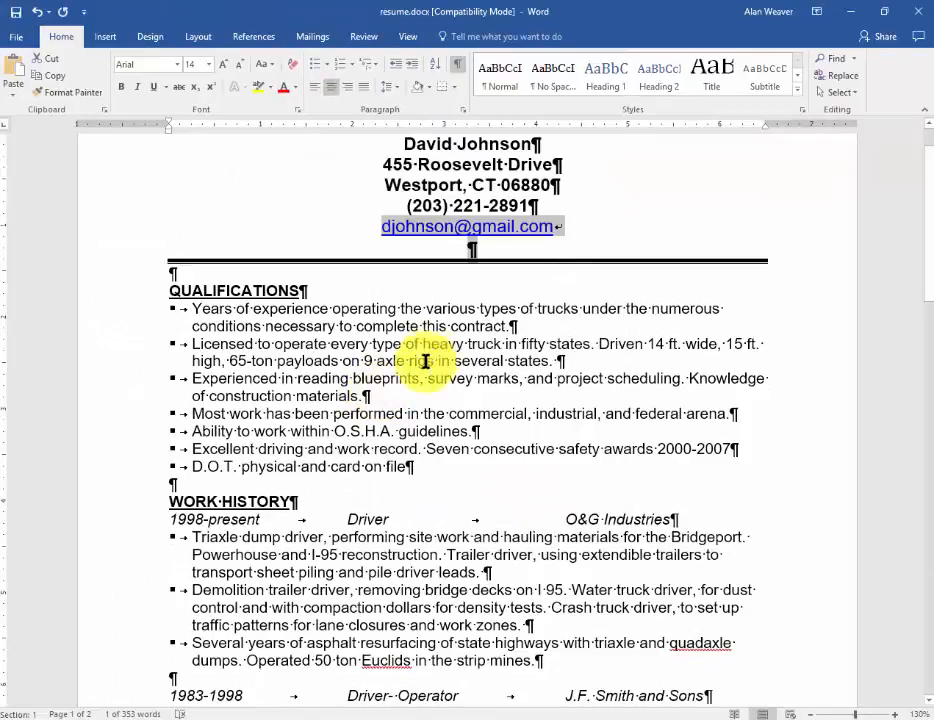
Step: Remove the hyperlink from the e-mail address and make the whole line bold
click(519, 253)
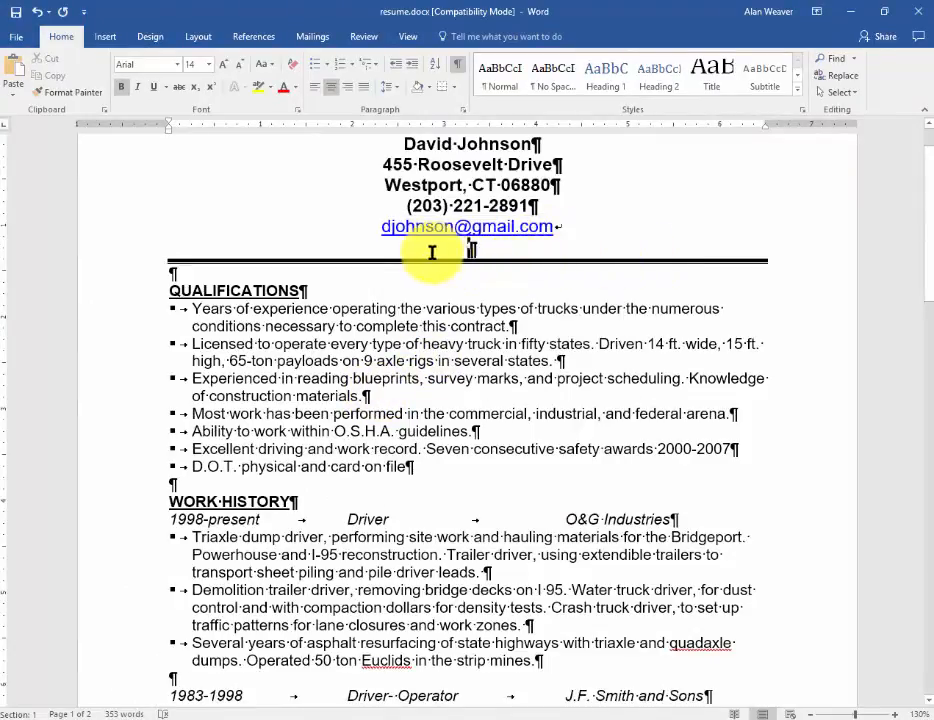
right_click(505, 228)
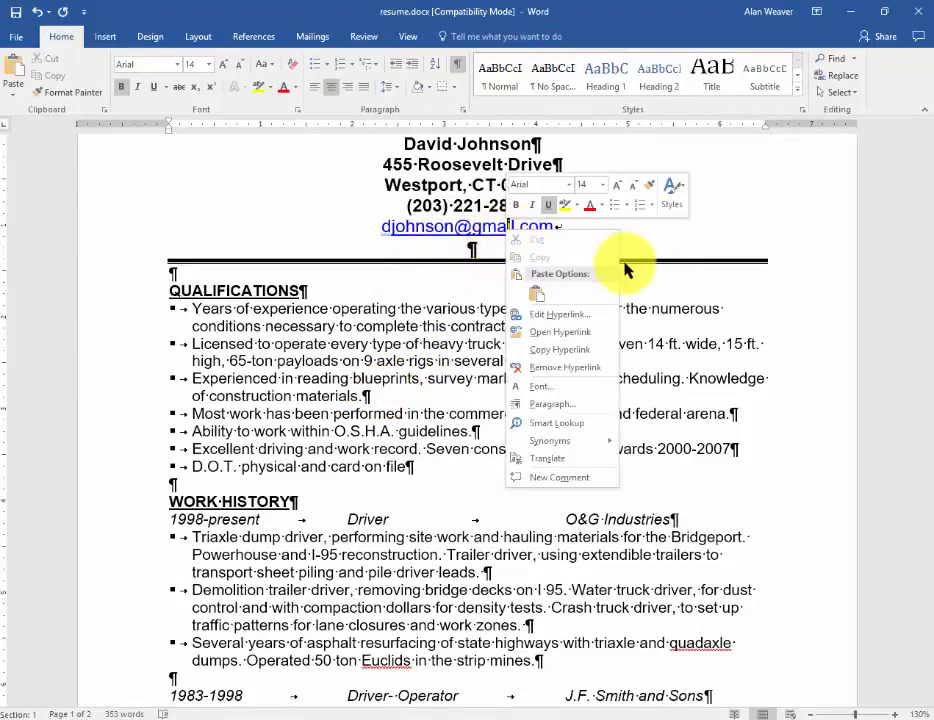
click(565, 367)
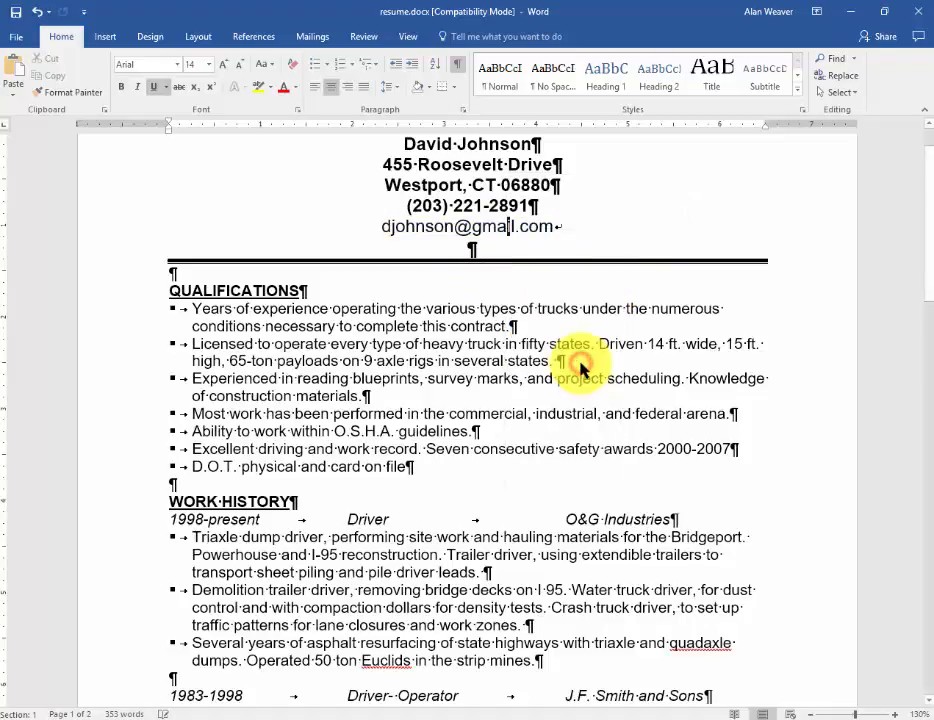
click(346, 238)
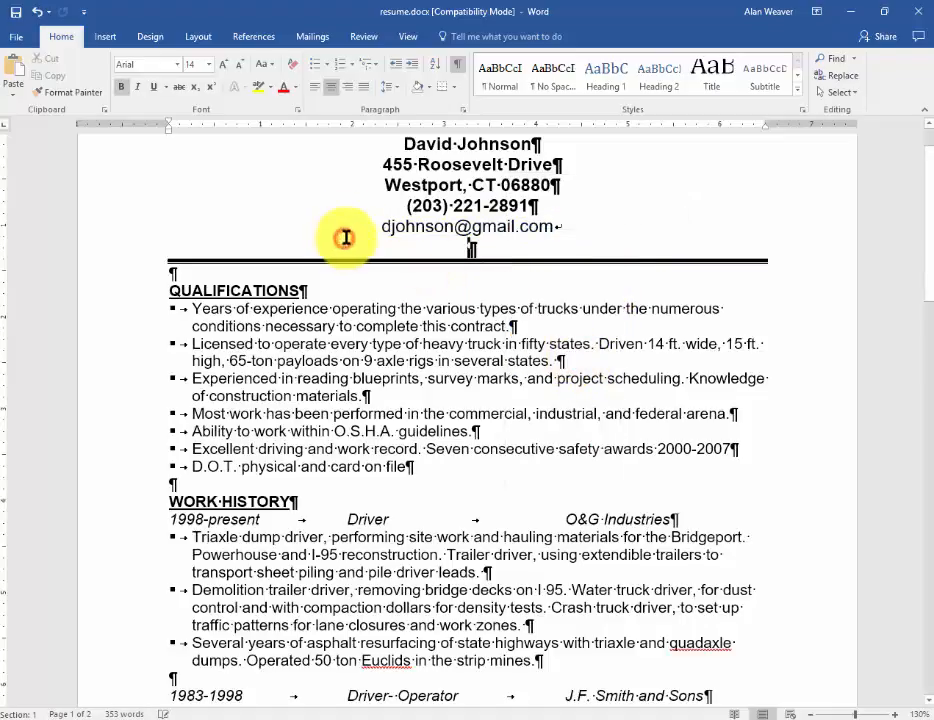
click(354, 227)
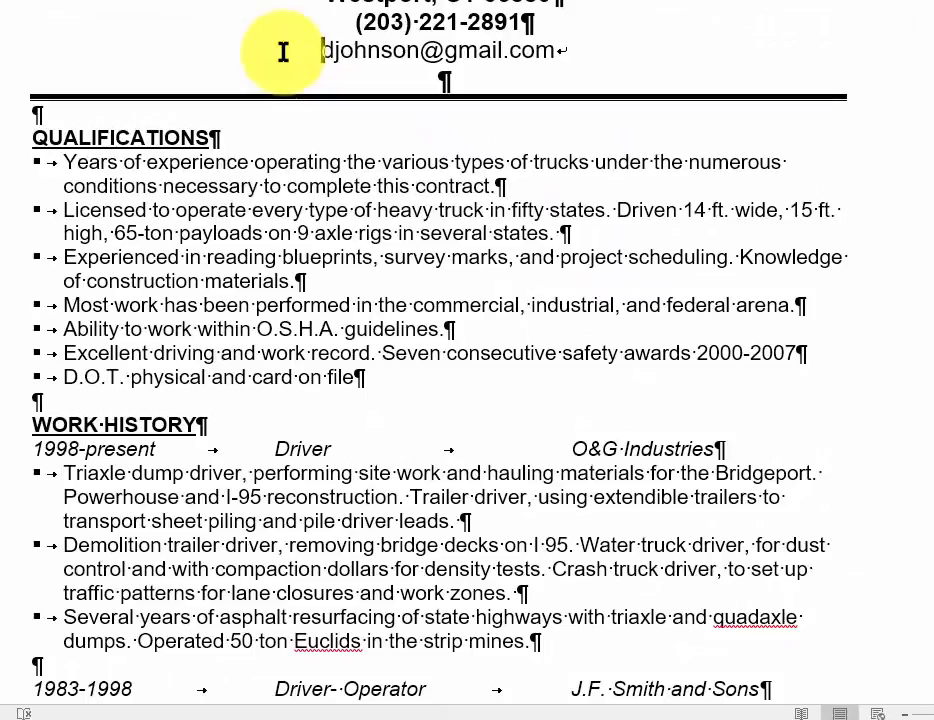
key(shift+End)
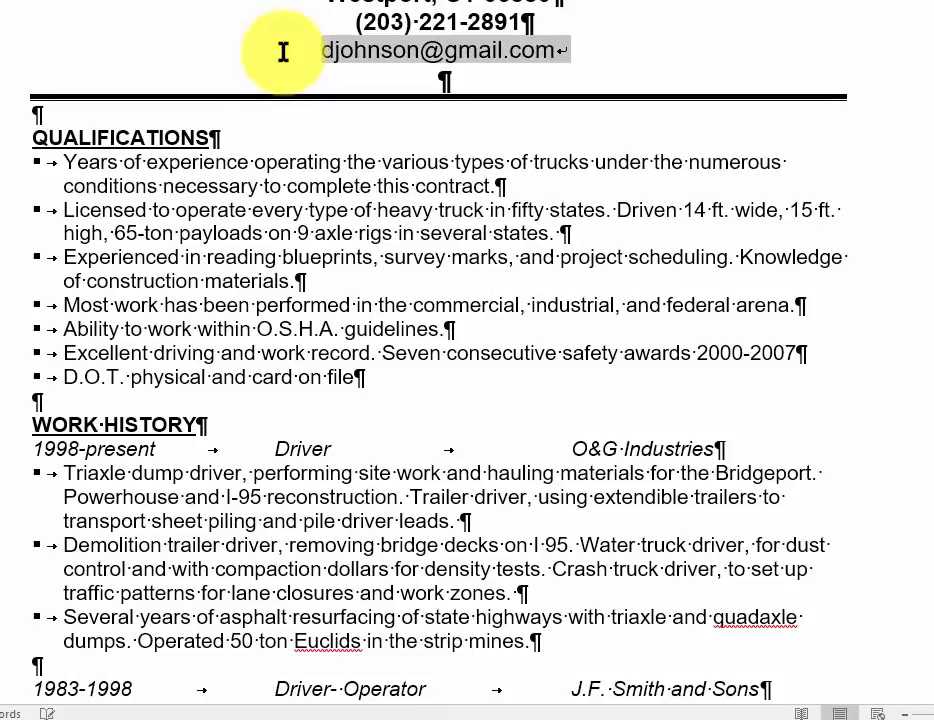
key(ctrl+b)
Step: Delete the empty line and line break below the e-mail address, and insert a blank paragraph above the QUALIFICATIONS heading
key(Down)
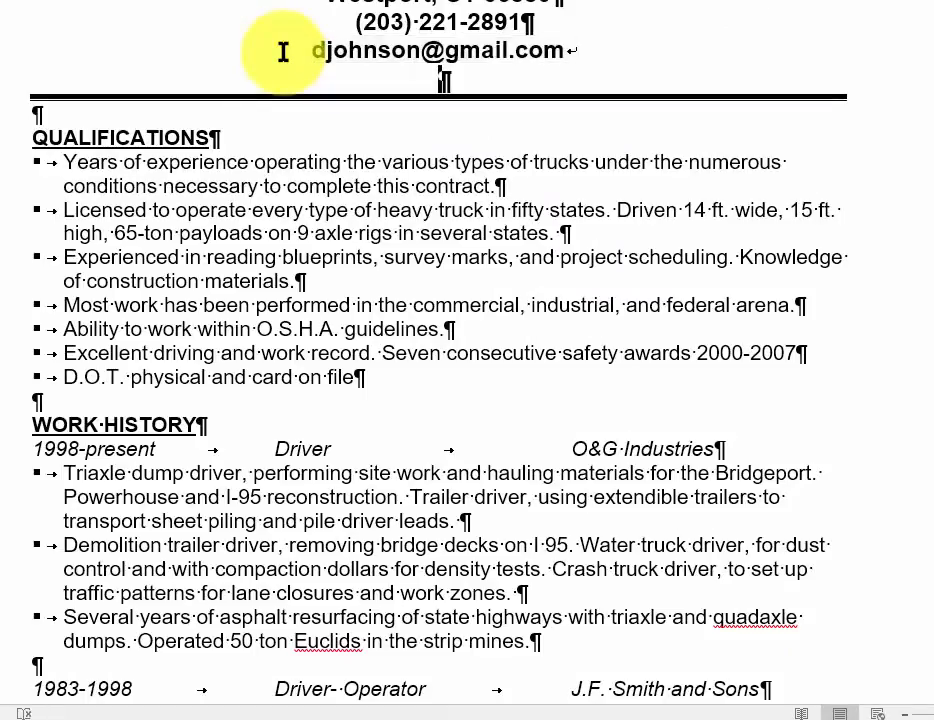
key(Delete)
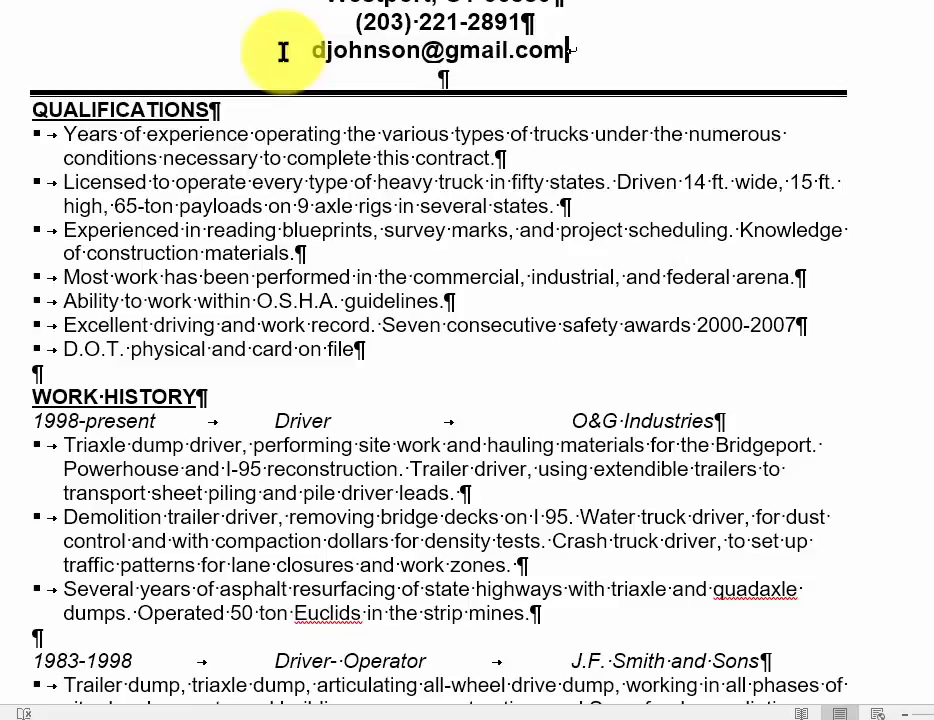
key(Delete)
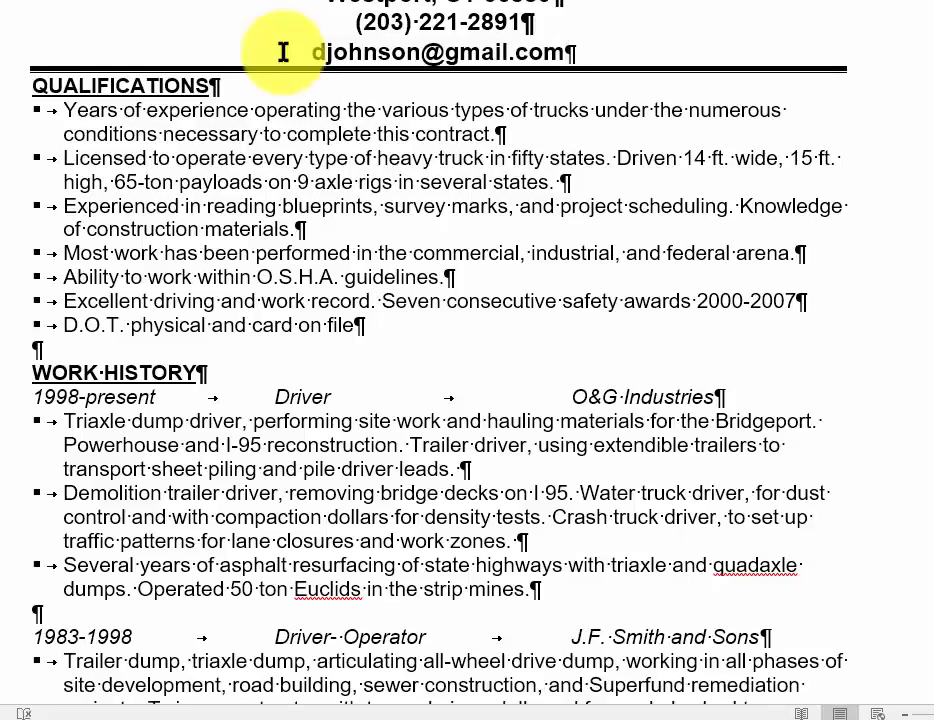
key(Return)
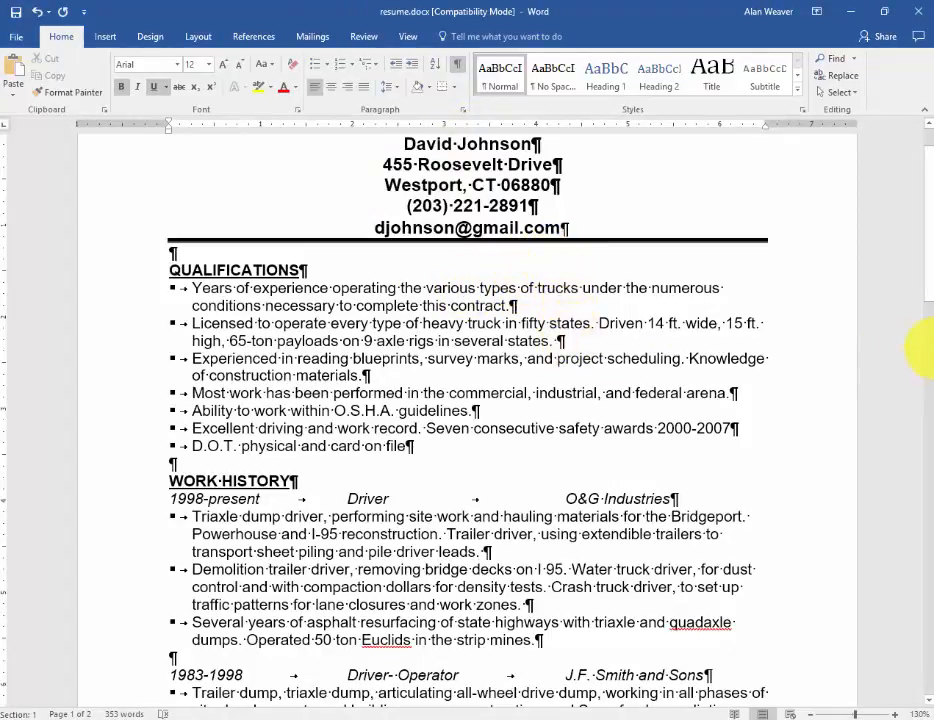
Step: Set the document's left and right page margins to 0.8" using custom margins
drag(928, 242, 918, 165)
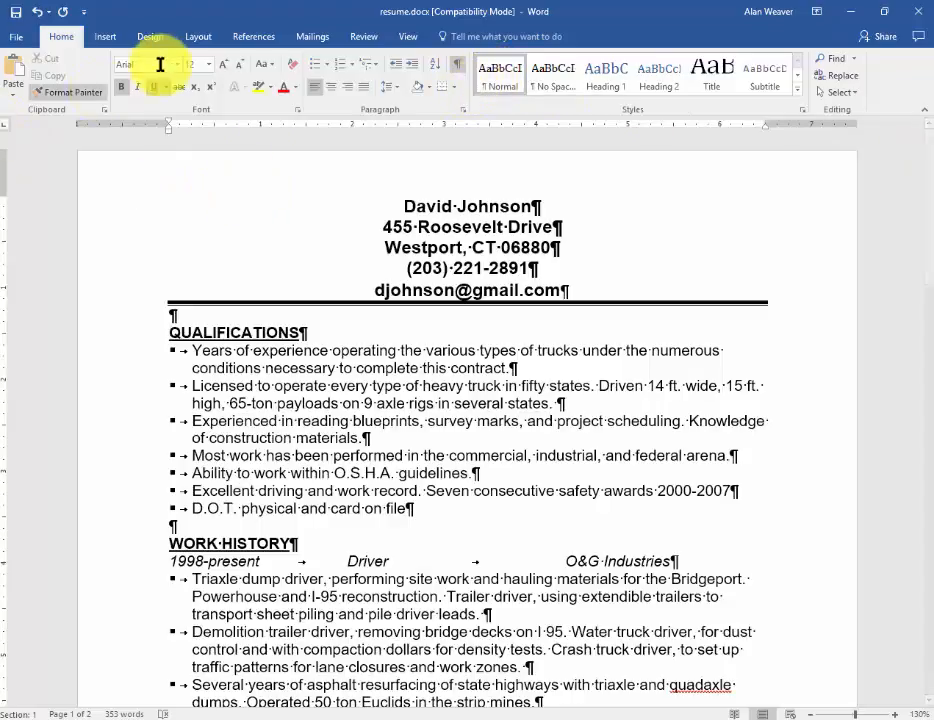
click(186, 36)
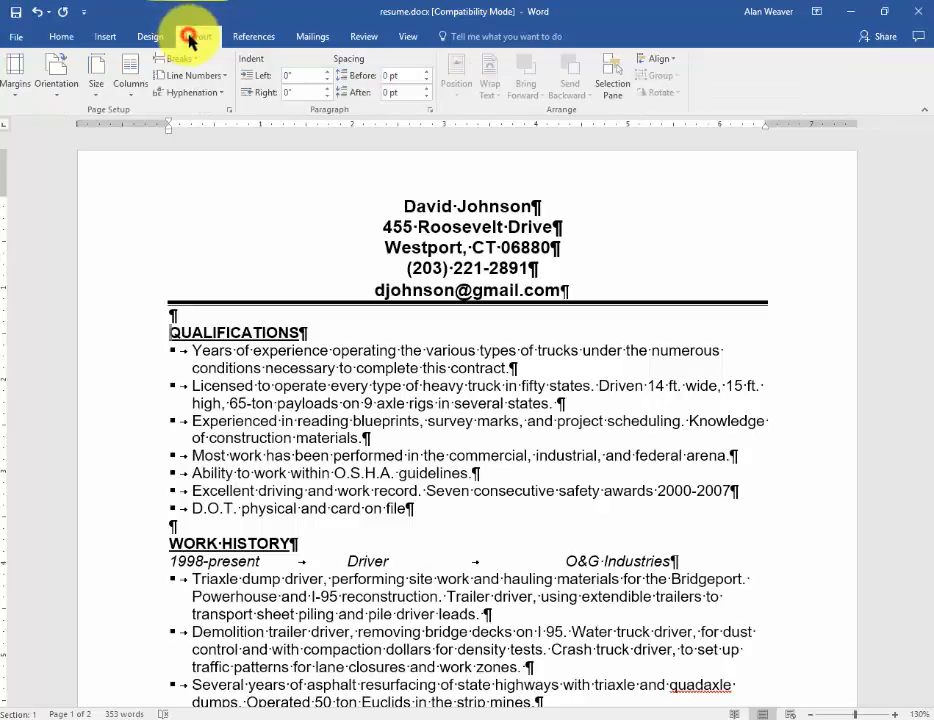
click(24, 96)
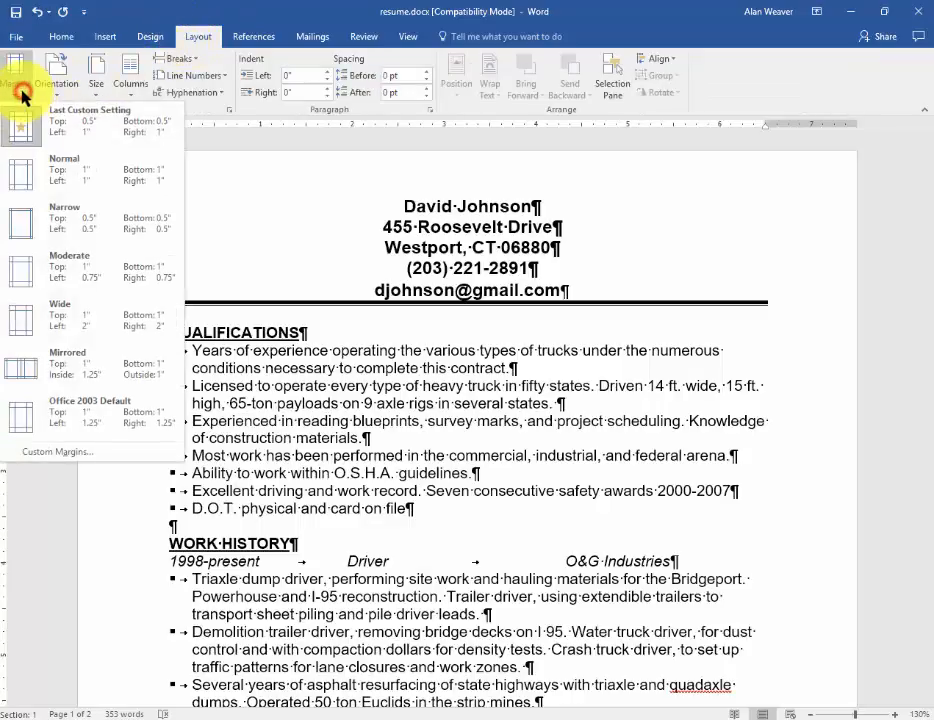
click(55, 456)
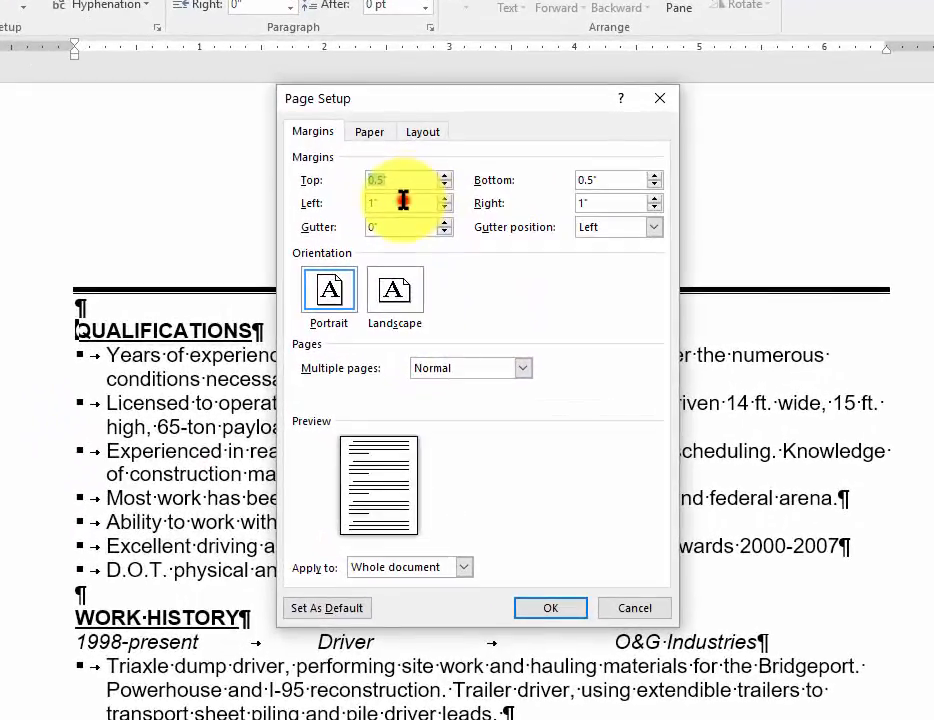
click(408, 215)
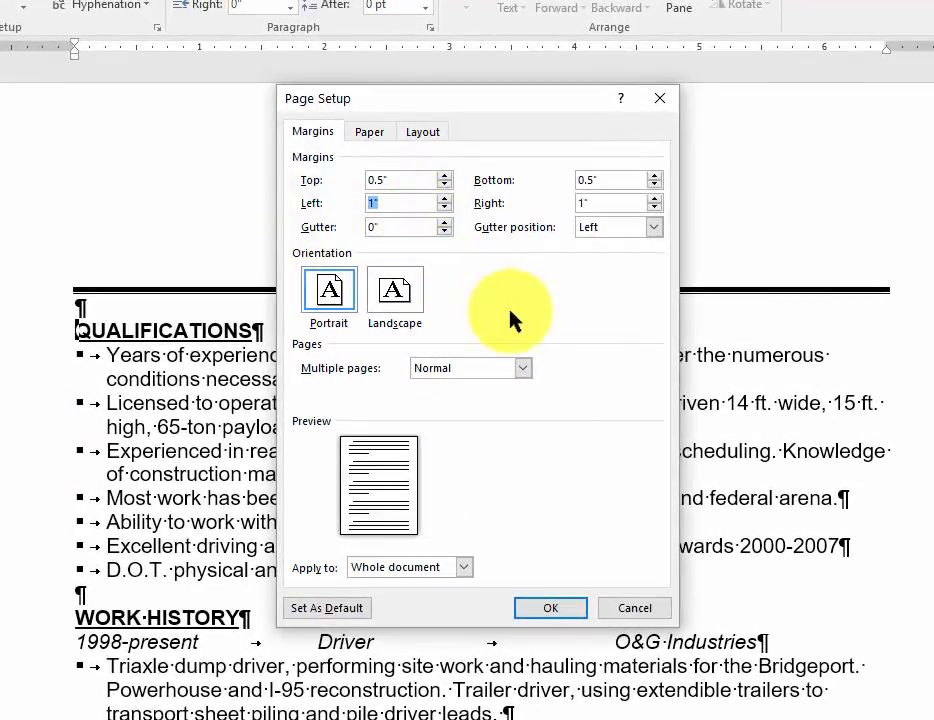
key(Tab)
text(.8)
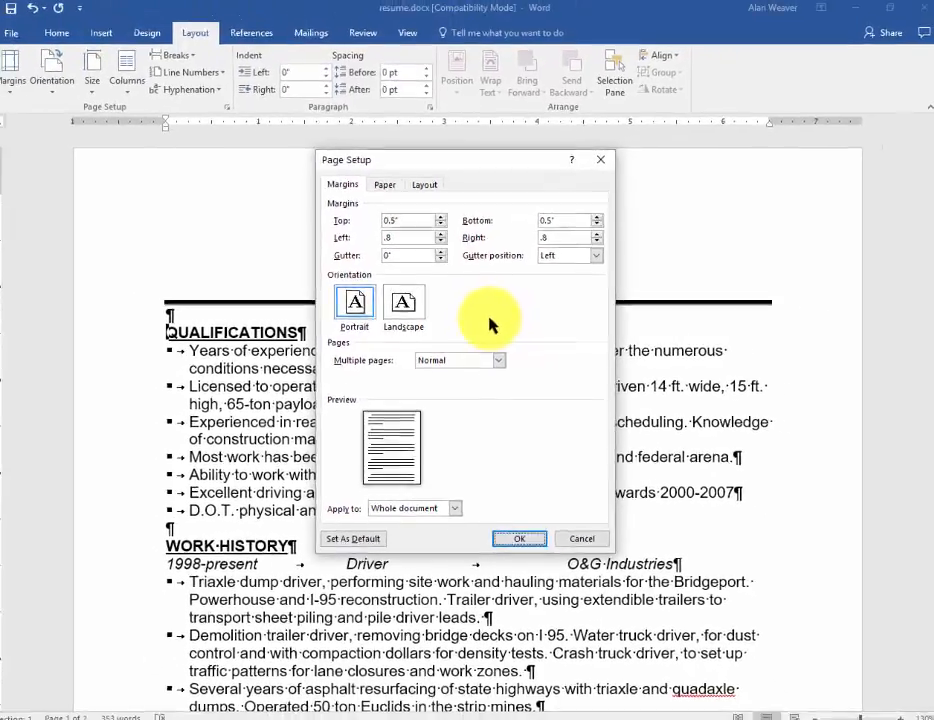
key(Return)
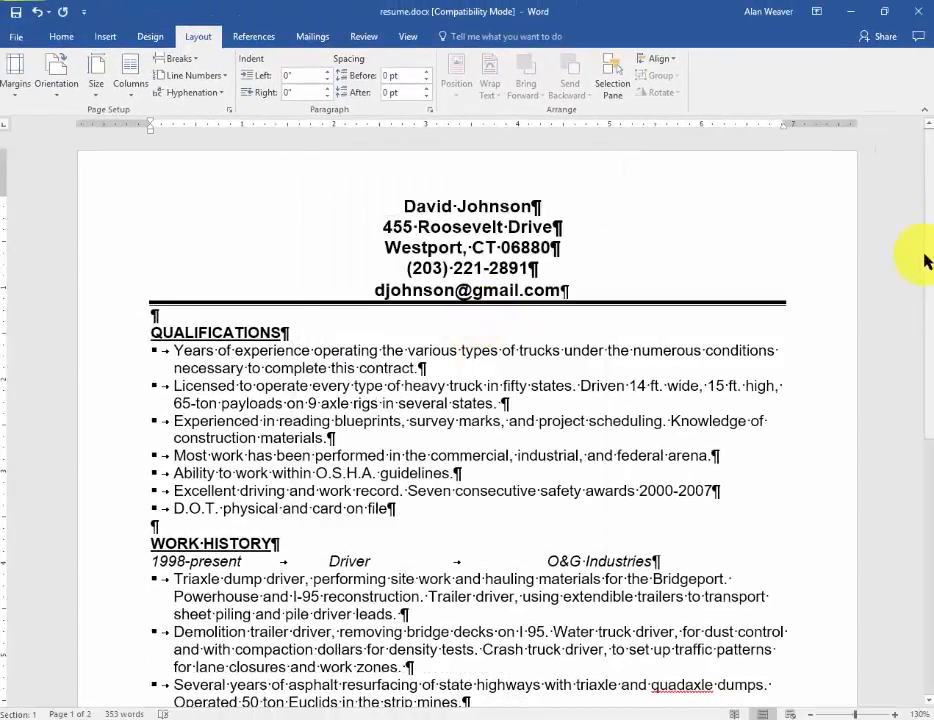
Step: Insert a page break before the EDUCATION heading and add three blank paragraphs above it on the new page
drag(929, 264, 932, 685)
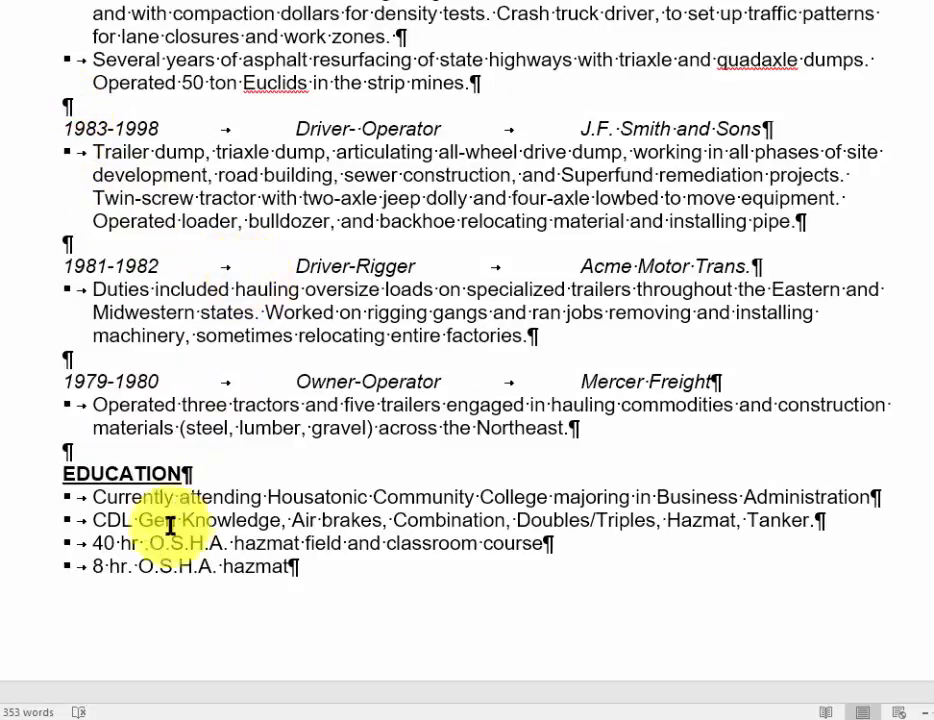
click(56, 474)
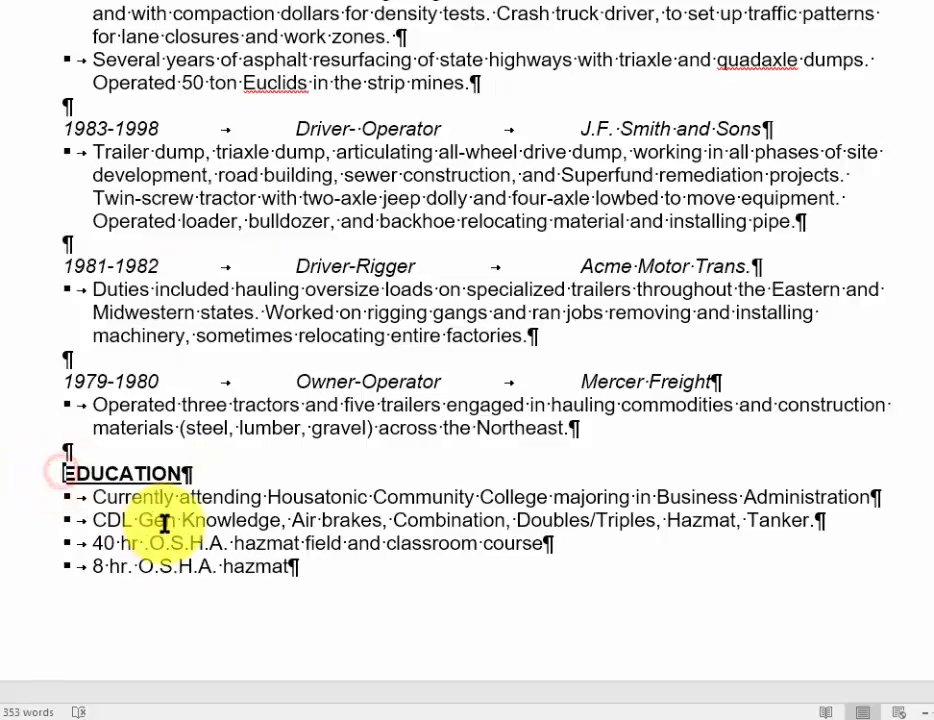
key(ctrl+Return)
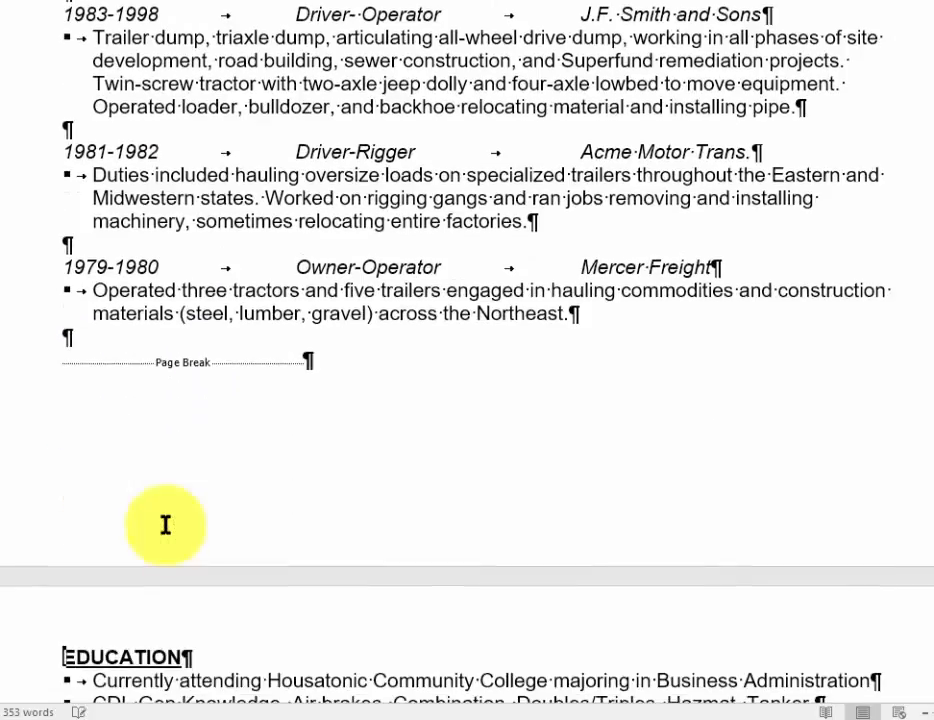
key(Return)
key(Return)
key(Return)
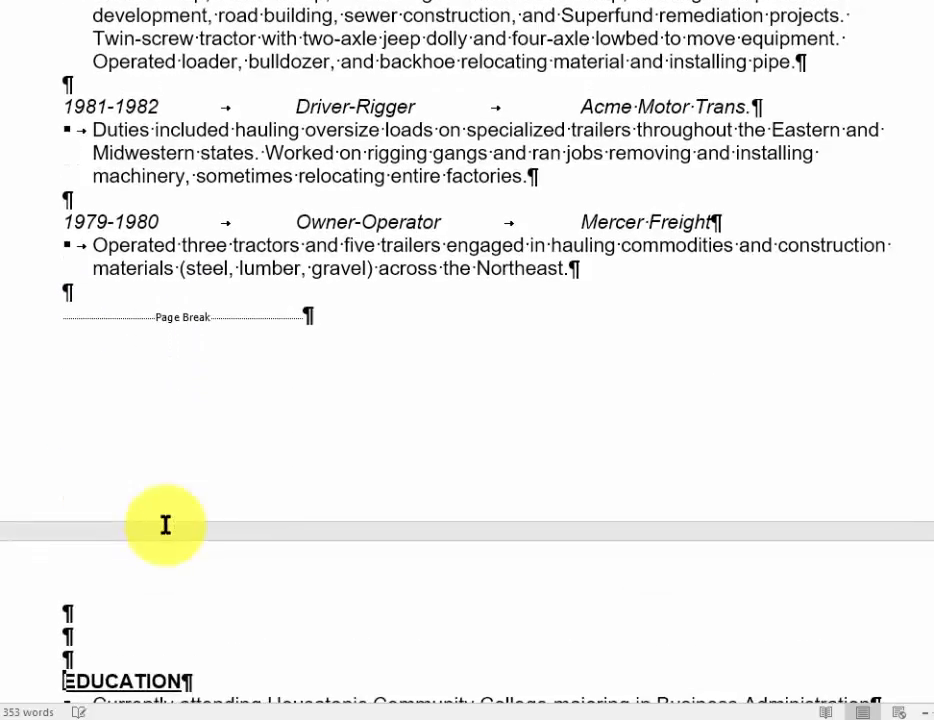
Step: Enter "Name and contact information" in the first blank paragraph of page two and right-align it
key(Up)
key(Up)
key(Up)
text(Name)
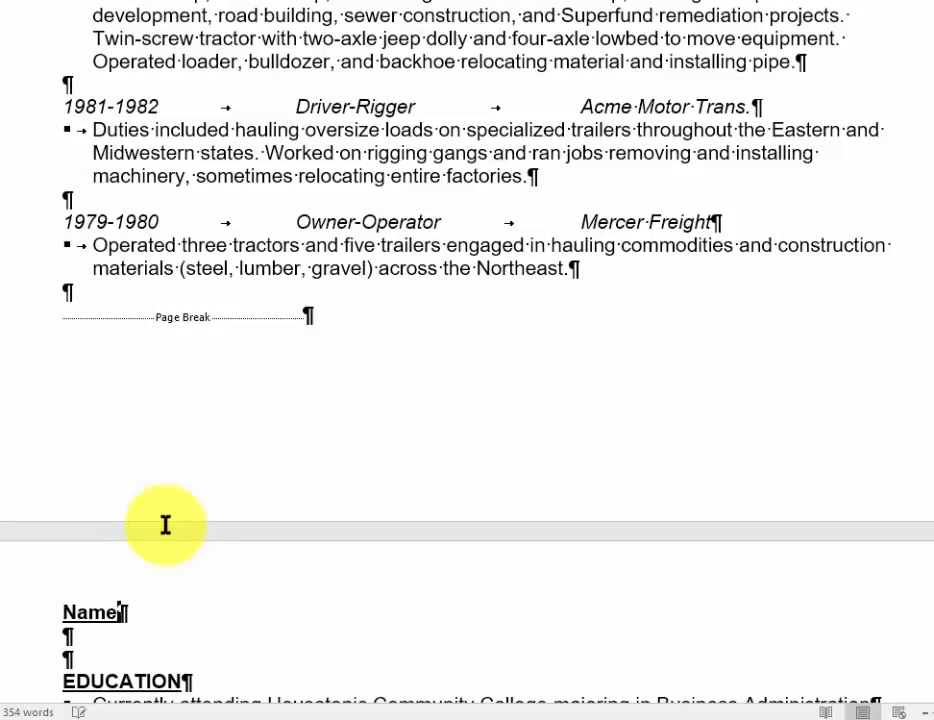
text( and contact)
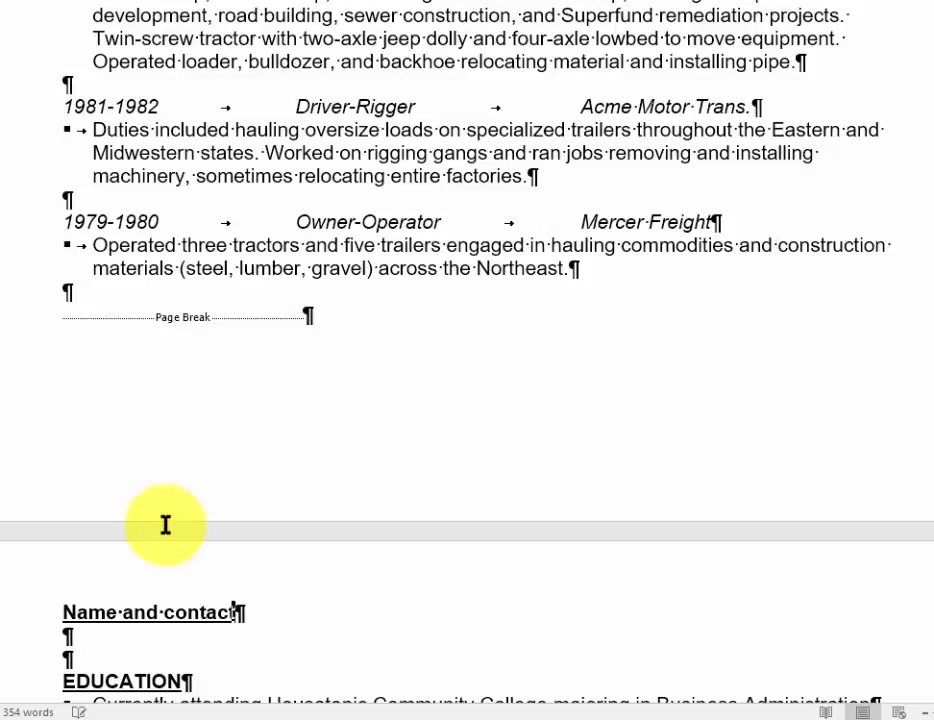
text( information)
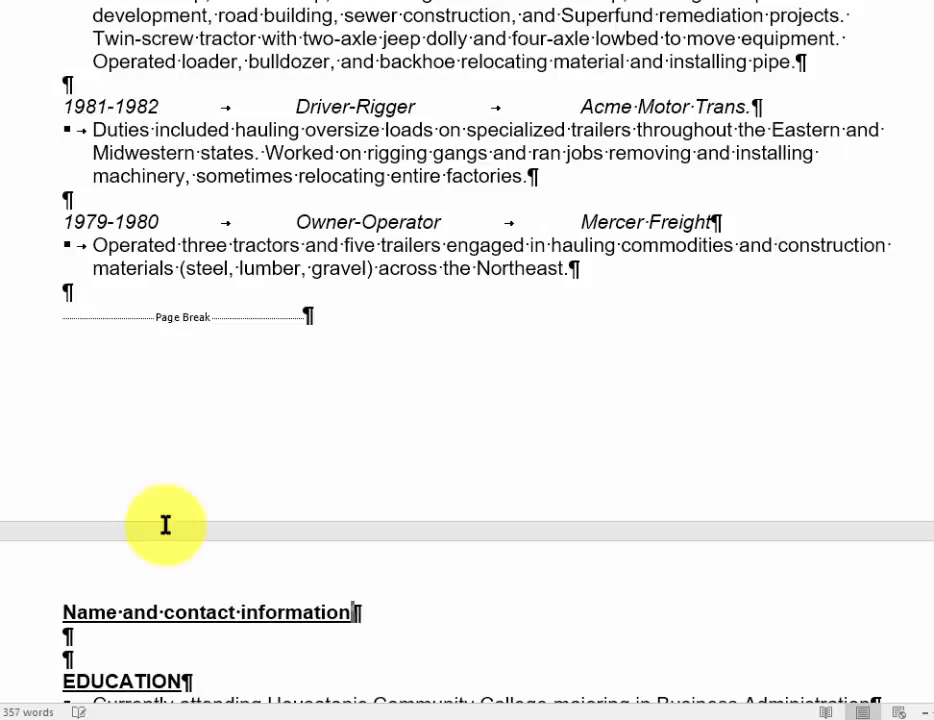
key(ctrl+r)
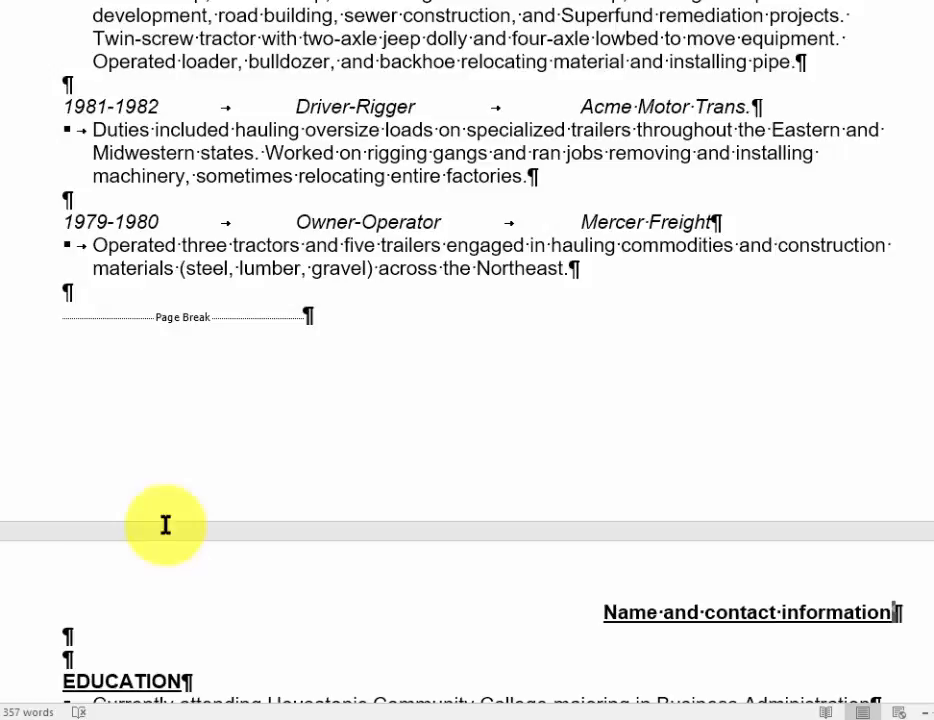
Step: Remove the bold and underline from the "Name and contact information" line and reduce its font size
key(ctrl+shift+Left)
key(ctrl+shift+Left)
key(ctrl+shift+Left)
key(ctrl+shift+Left)
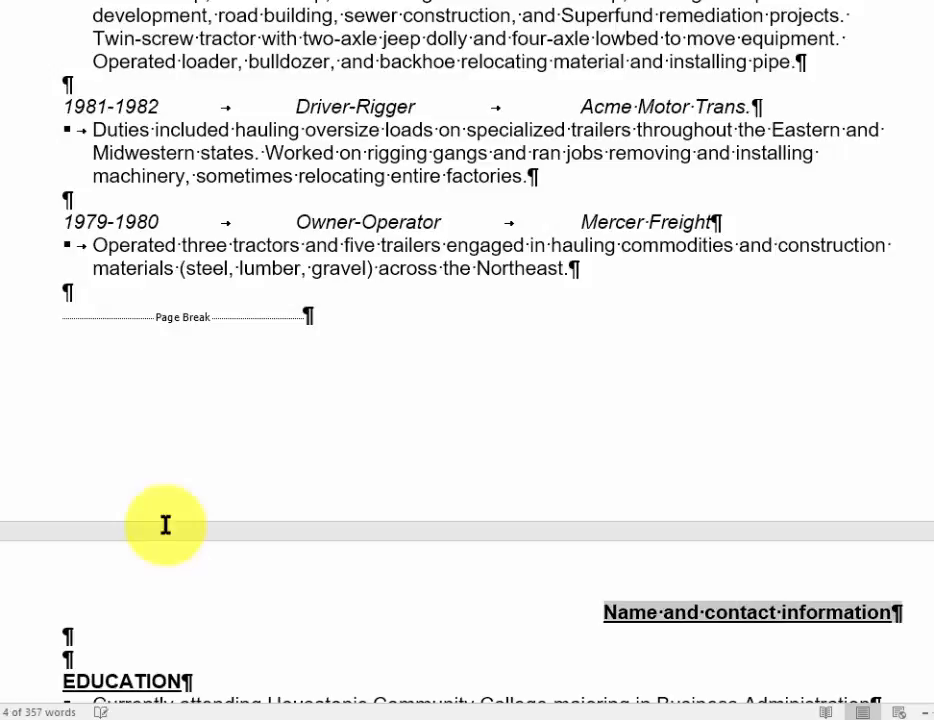
key(ctrl+b)
key(ctrl+u)
key(Left)
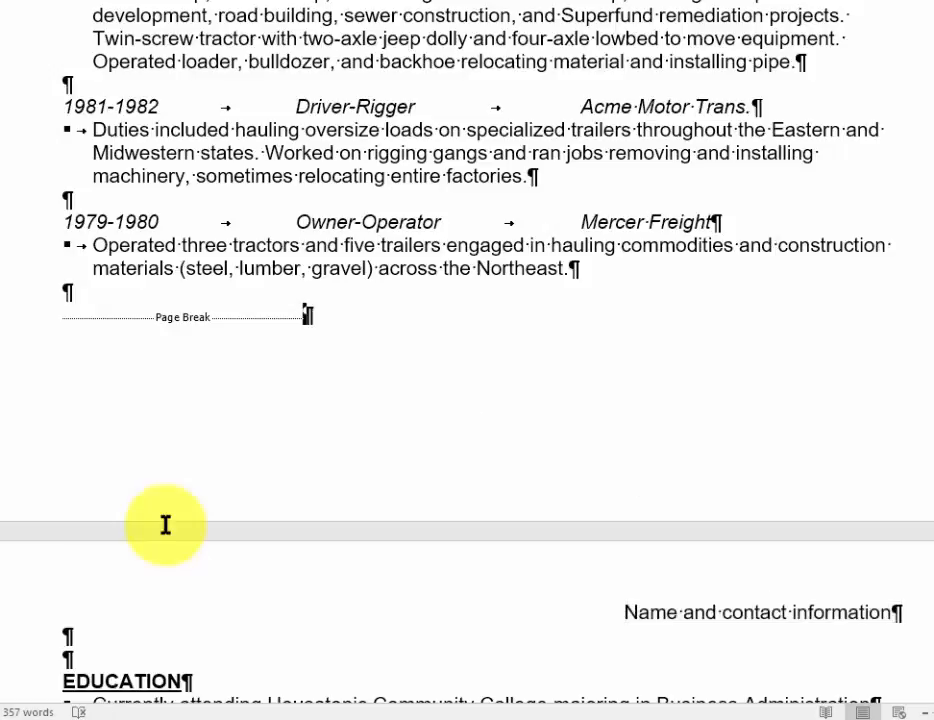
key(shift+End)
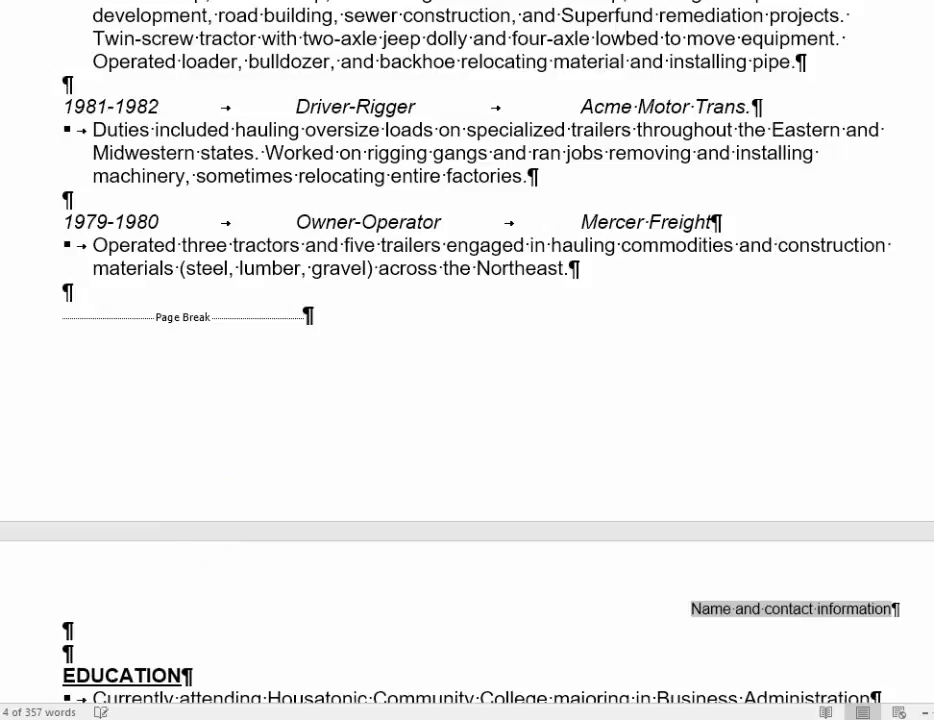
click(736, 302)
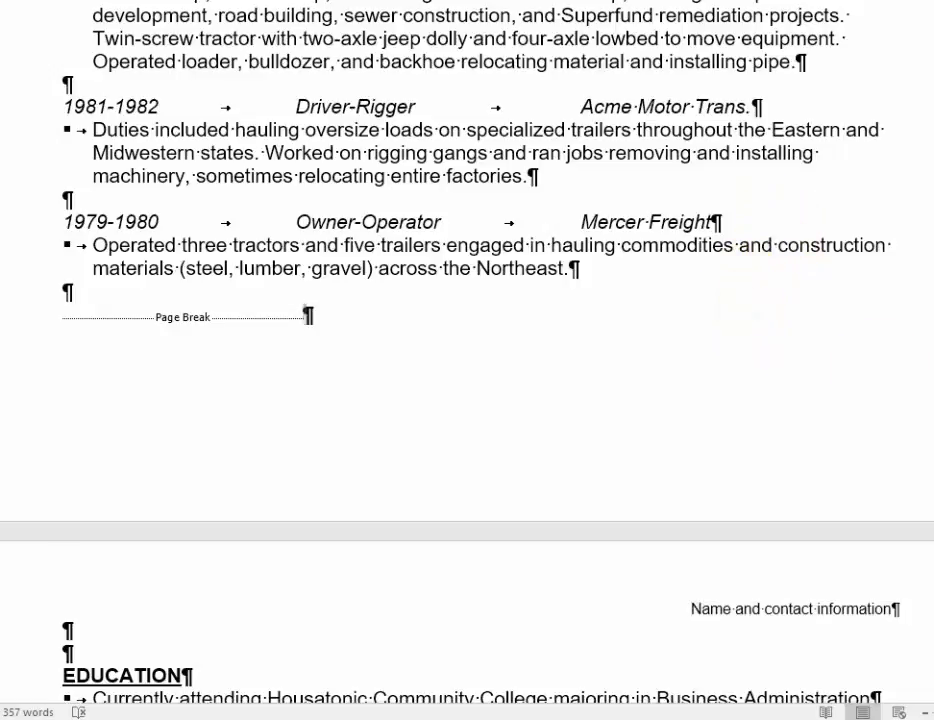
scroll(467, 360, down, 5)
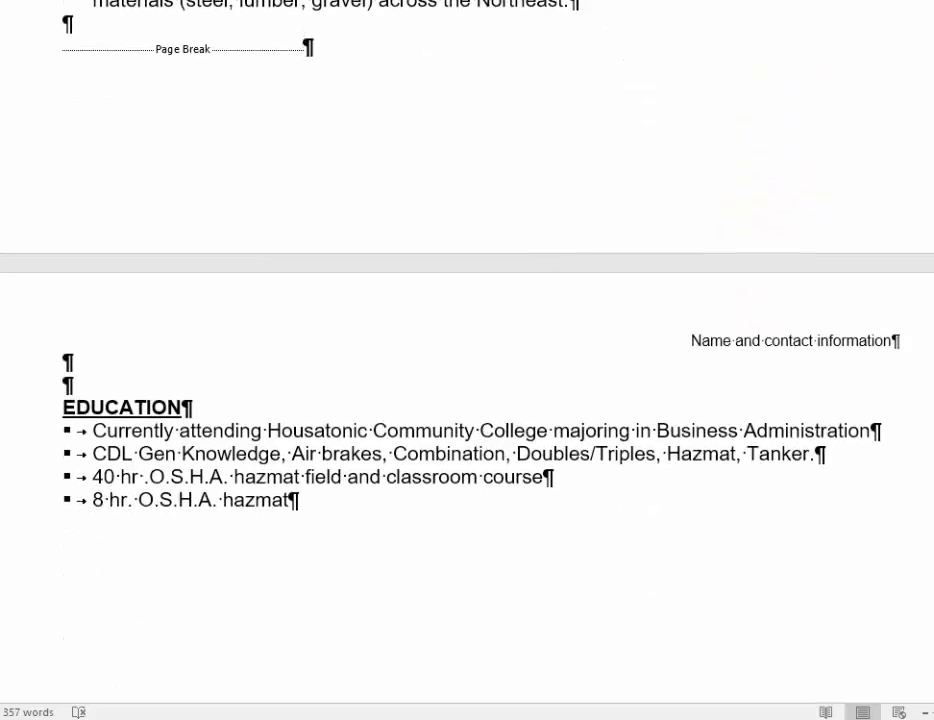